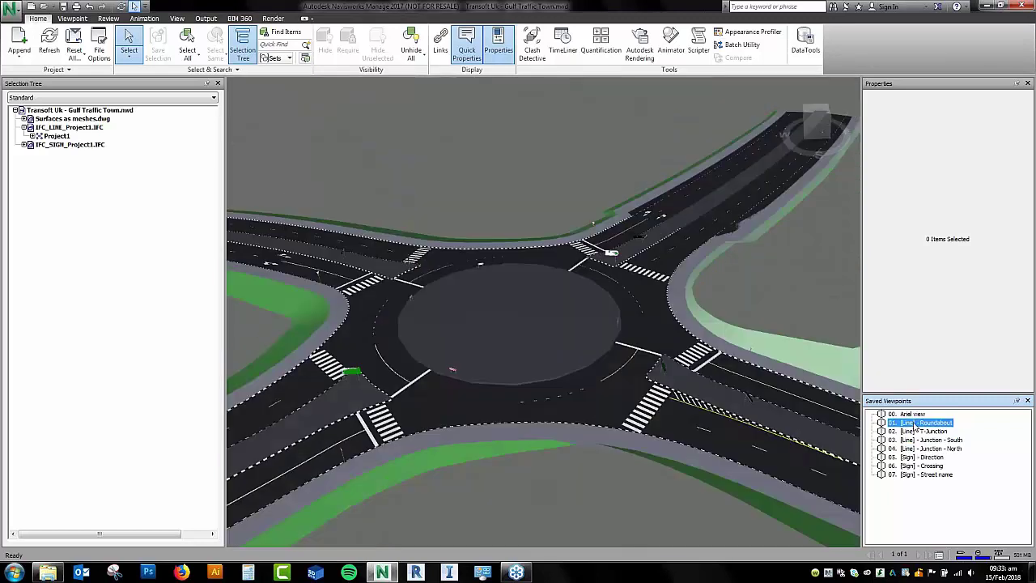
Restore the [Sign] - Direction saved viewpoint and inspect the green Omar Bin Al Khatab St sign face in the selection tree
{"action": "left_click", "coordinate": [911, 448]}
{"action": "left_click", "coordinate": [914, 457]}
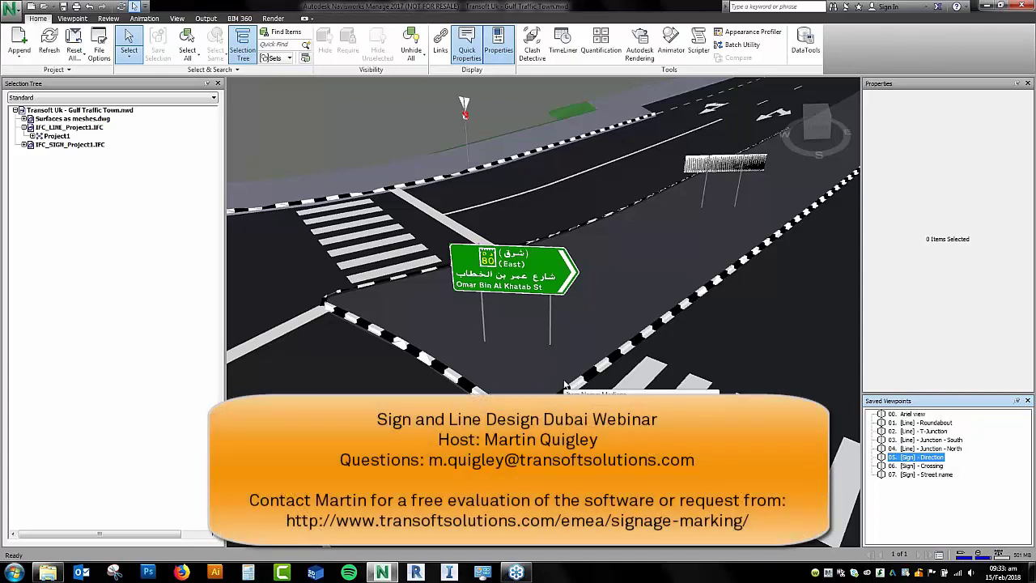
{"action": "left_click", "coordinate": [546, 251]}
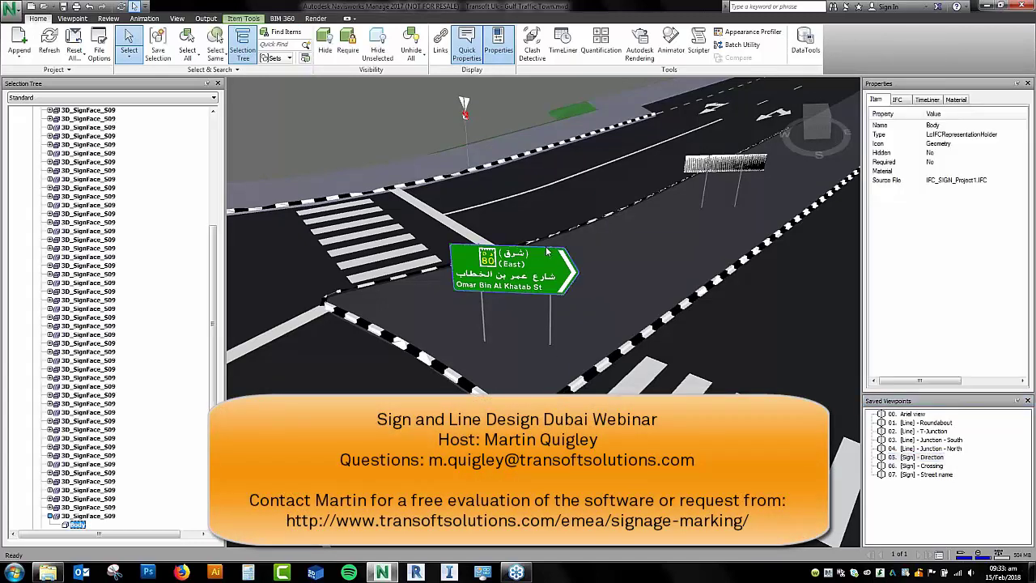
{"action": "scroll", "coordinate": [489, 279], "scroll_direction": "up", "scroll_amount": 3}
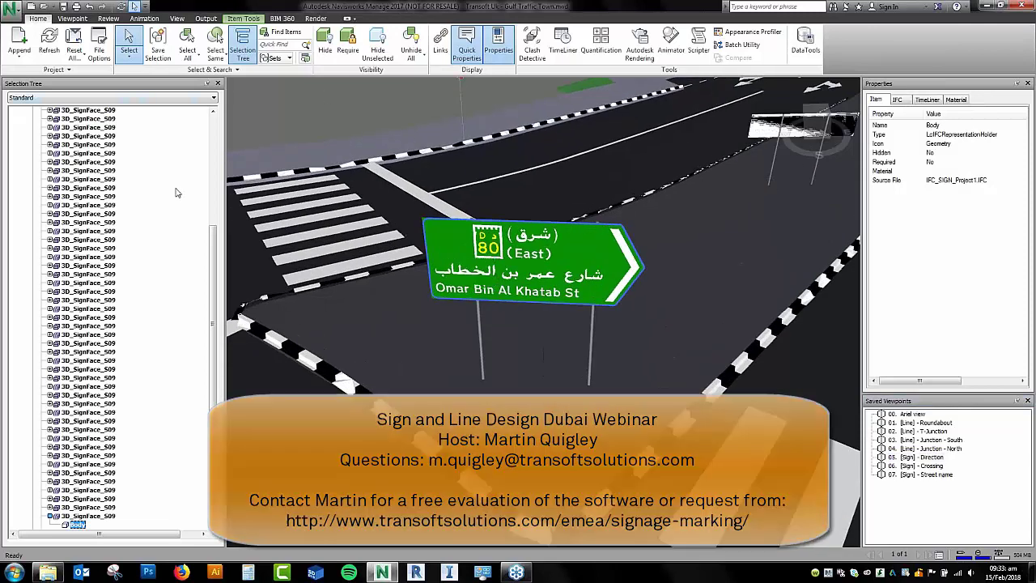
{"action": "scroll", "coordinate": [214, 267], "scroll_direction": "up", "scroll_amount": 15}
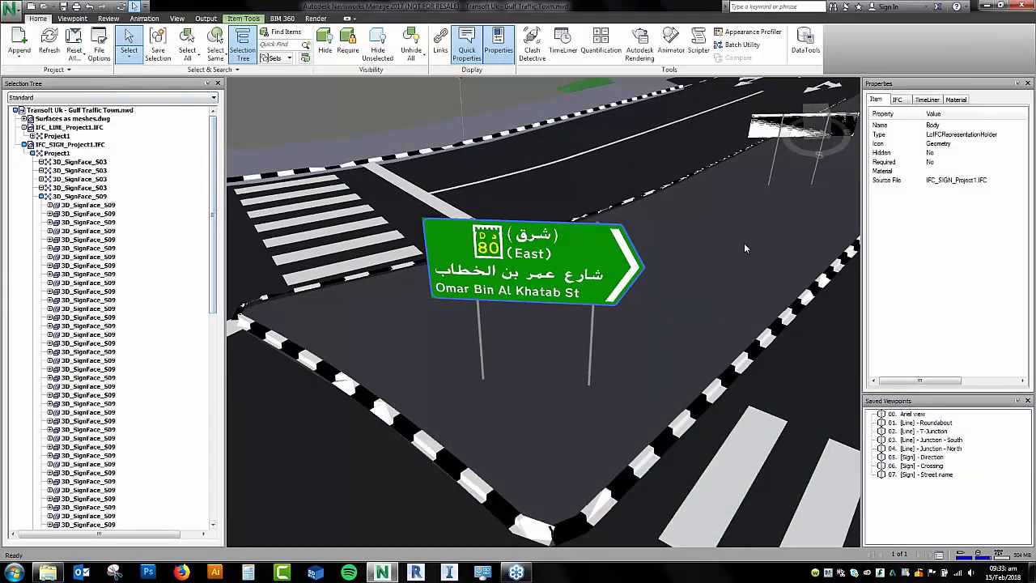
Select the post under the arrow end of the Omar Bin Al Khatab St sign and examine the sign from another angle
{"action": "left_click", "coordinate": [590, 366]}
{"action": "left_click_drag", "start_coordinate": [819, 120], "coordinate": [858, 173]}
{"action": "scroll", "coordinate": [502, 271], "scroll_direction": "down", "scroll_amount": 2}
{"action": "scroll", "coordinate": [502, 271], "scroll_direction": "down", "scroll_amount": 2}
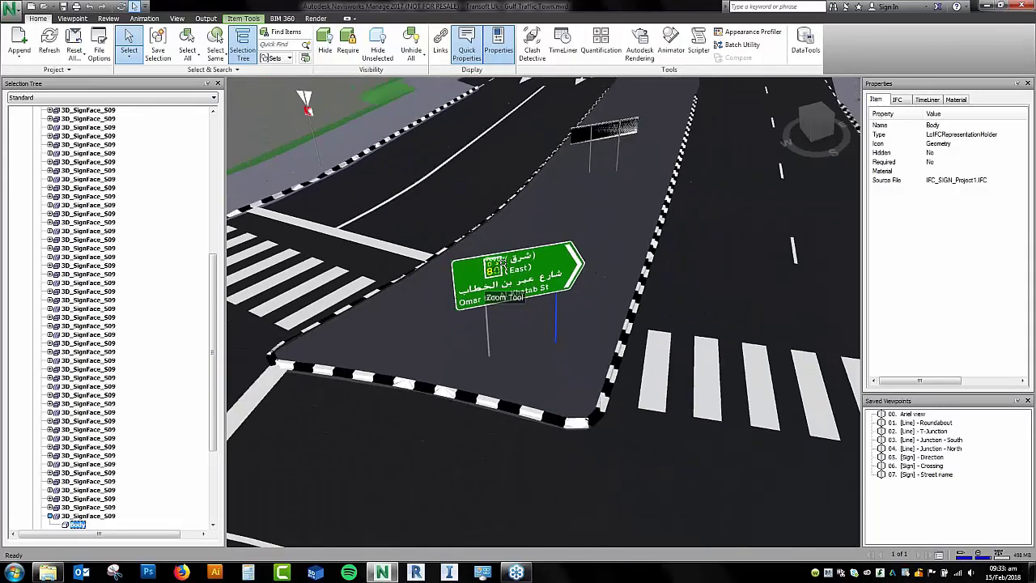
{"action": "scroll", "coordinate": [474, 194], "scroll_direction": "up", "scroll_amount": 6}
{"action": "scroll", "coordinate": [518, 251], "scroll_direction": "up", "scroll_amount": 2}
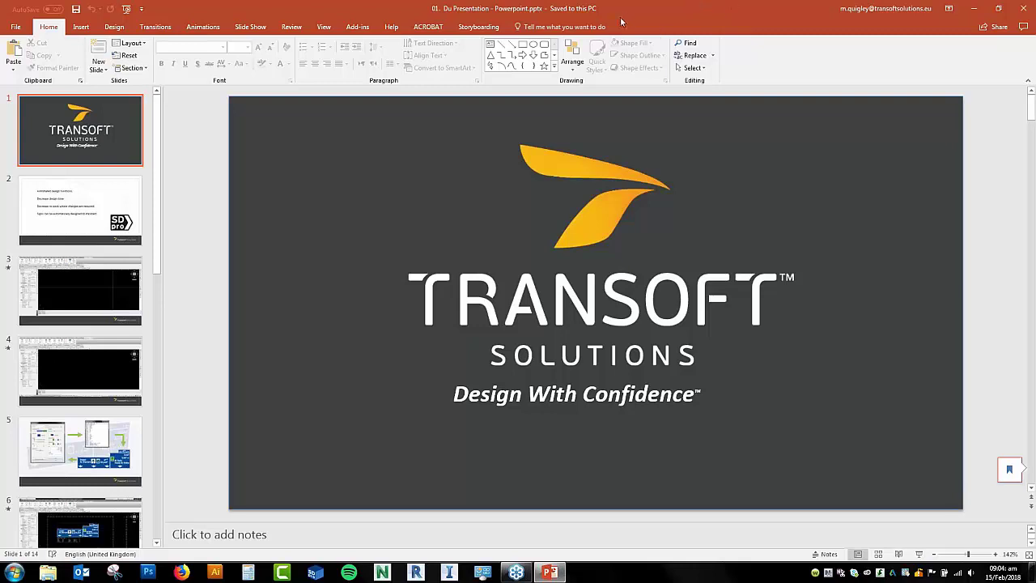
Switch to the PowerPoint presentation, start the slide show from slide 2 and play the embedded sign design demo
{"action": "key", "text": "Down"}
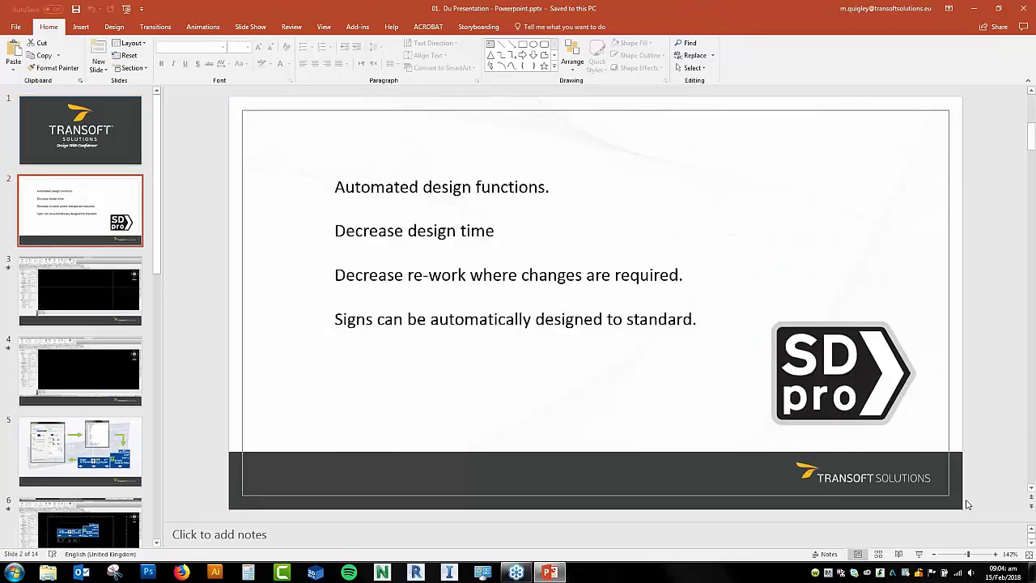
{"action": "left_click", "coordinate": [918, 555]}
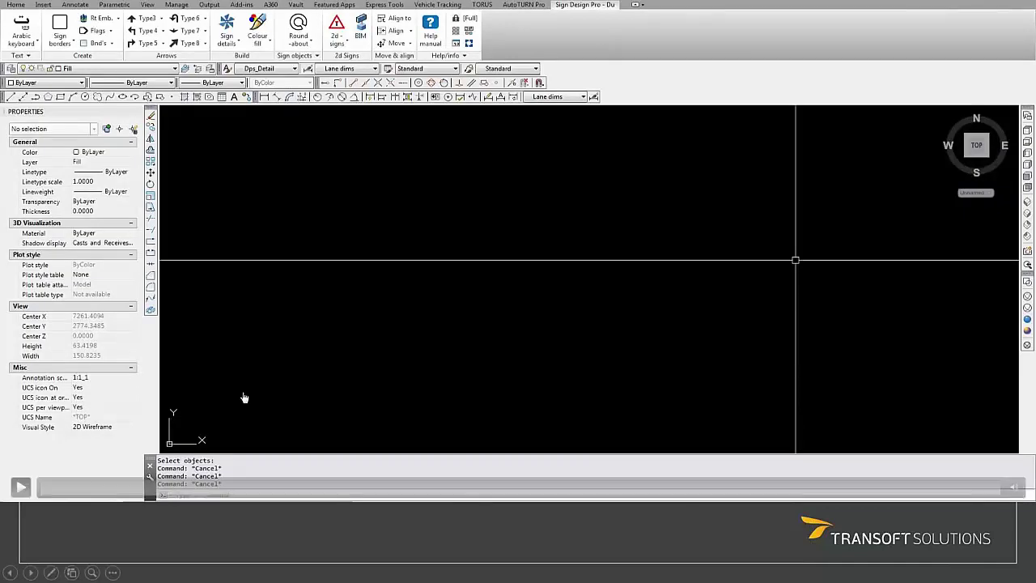
{"action": "left_click", "coordinate": [19, 487]}
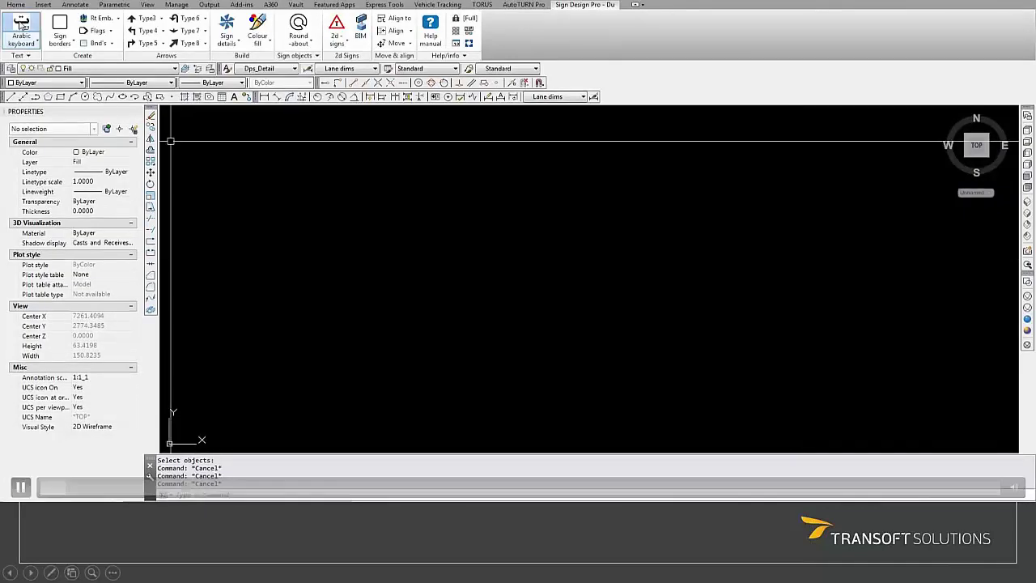
Insert the white Arabic text دبي in the upper part of the drawing with the Arabic keyboard
{"action": "left_click", "coordinate": [657, 364]}
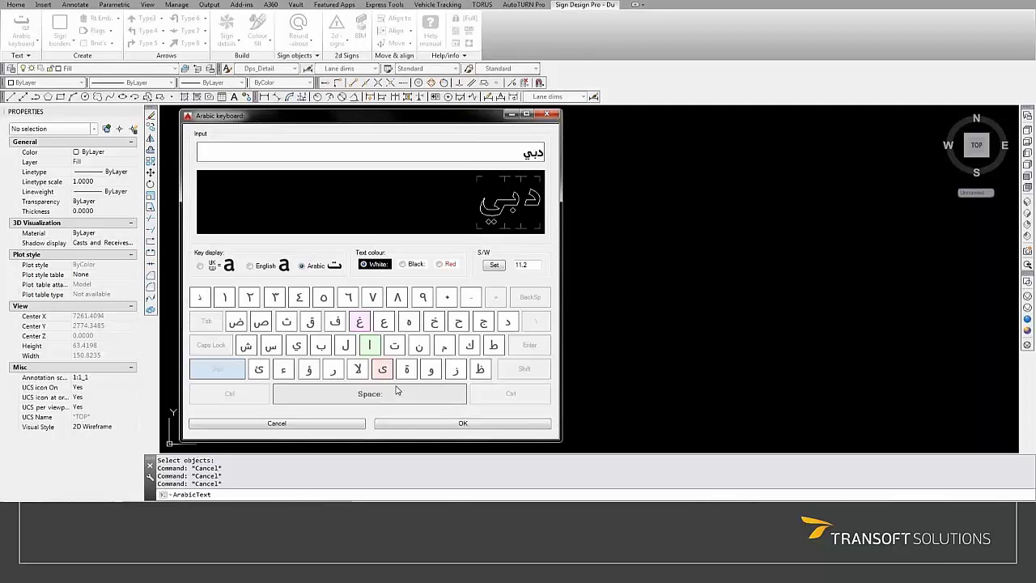
{"action": "key", "text": "Return"}
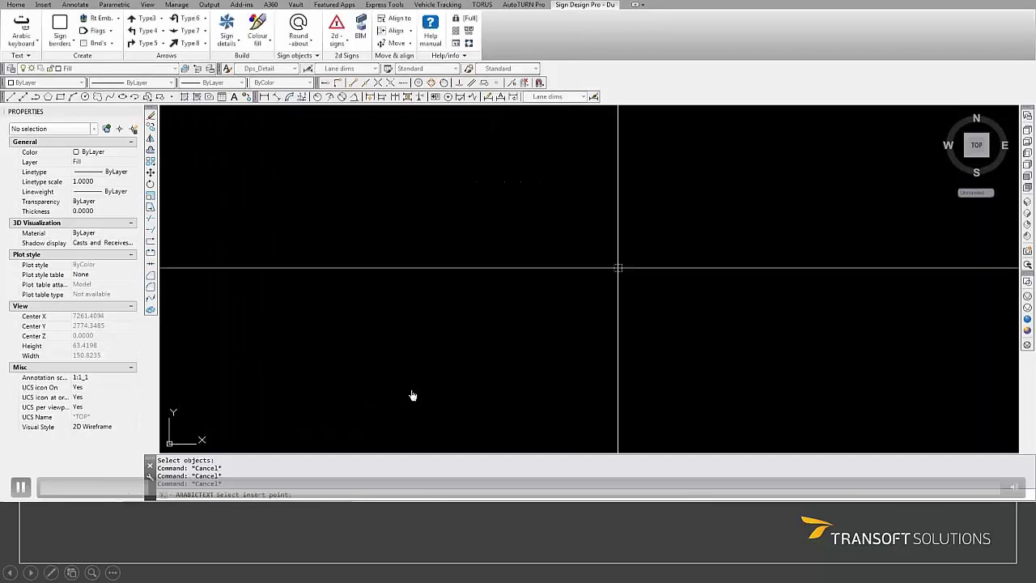
{"action": "left_click", "coordinate": [814, 174]}
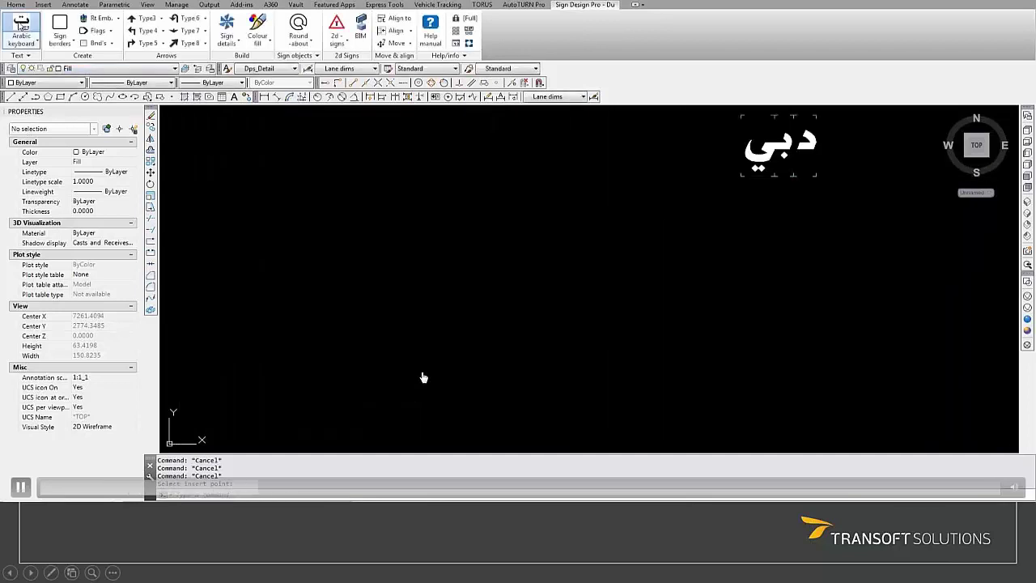
Create the white Arabic text الشارقة with the Arabic keyboard and place it directly below دبي
{"action": "left_click", "coordinate": [21, 32]}
{"action": "type", "text": "الشارقة"}
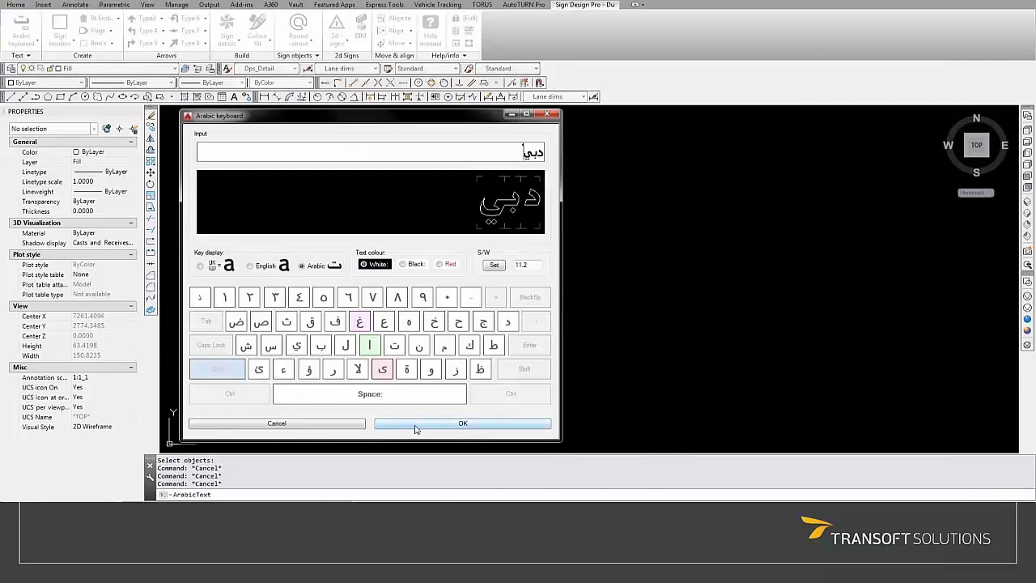
{"action": "left_click", "coordinate": [415, 429]}
{"action": "left_click", "coordinate": [815, 174]}
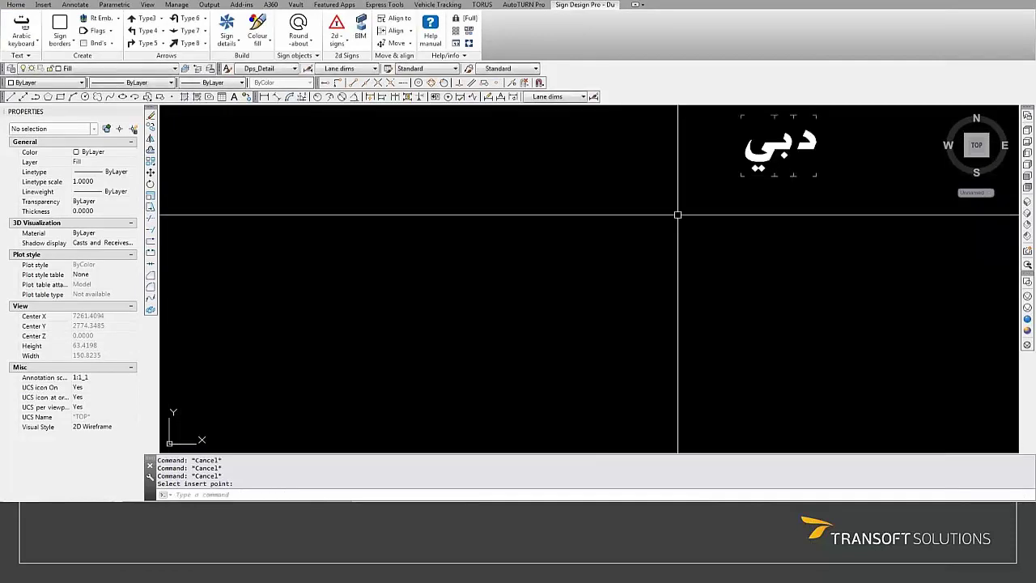
{"action": "left_click", "coordinate": [25, 34]}
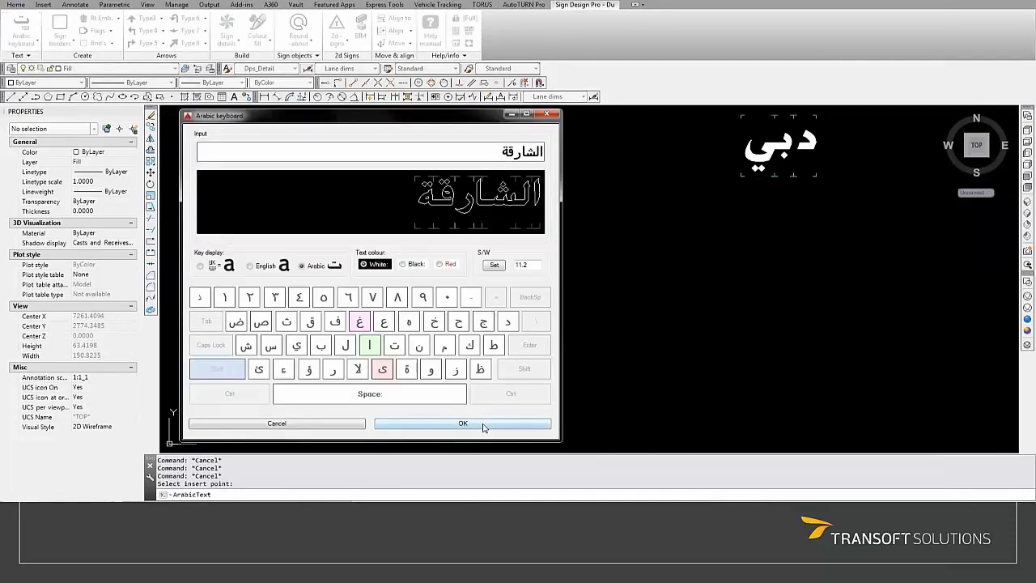
{"action": "left_click", "coordinate": [483, 428]}
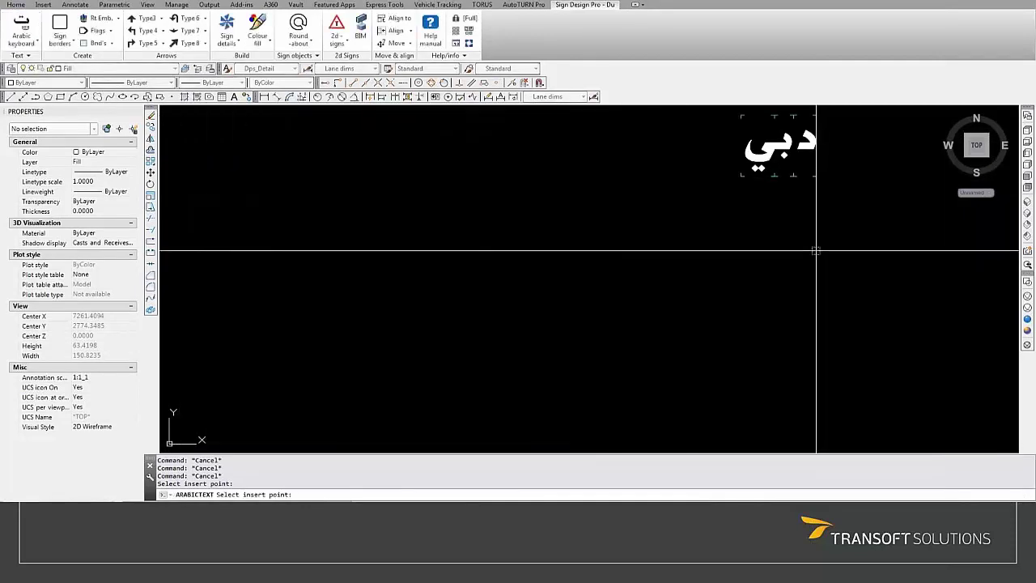
{"action": "left_click", "coordinate": [809, 248]}
Create the white Arabic text الصفا with the Arabic keyboard and place it below الشارقة
{"action": "left_click", "coordinate": [412, 186]}
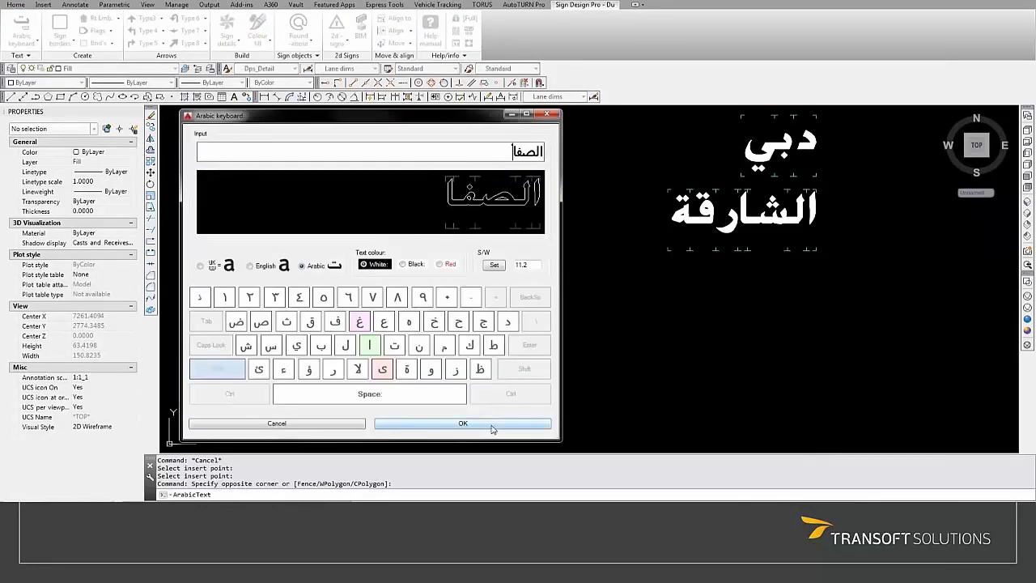
{"action": "left_click", "coordinate": [462, 423]}
{"action": "left_click", "coordinate": [816, 326]}
Replay the Arabic keyboard demo from its start and pause it while دبي is entered in the dialog
{"action": "left_click", "coordinate": [610, 289]}
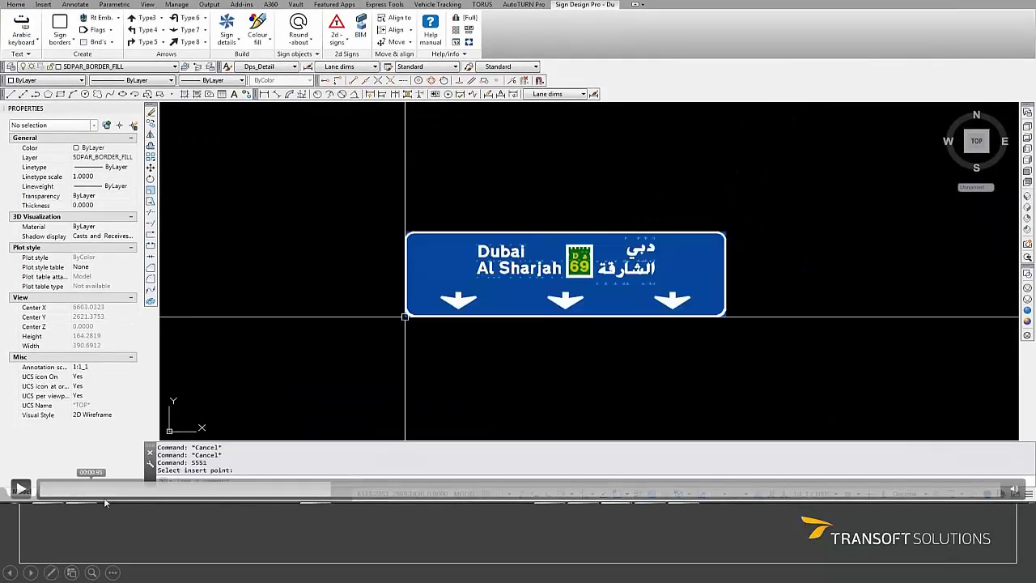
{"action": "left_click", "coordinate": [83, 489]}
{"action": "left_click", "coordinate": [20, 489]}
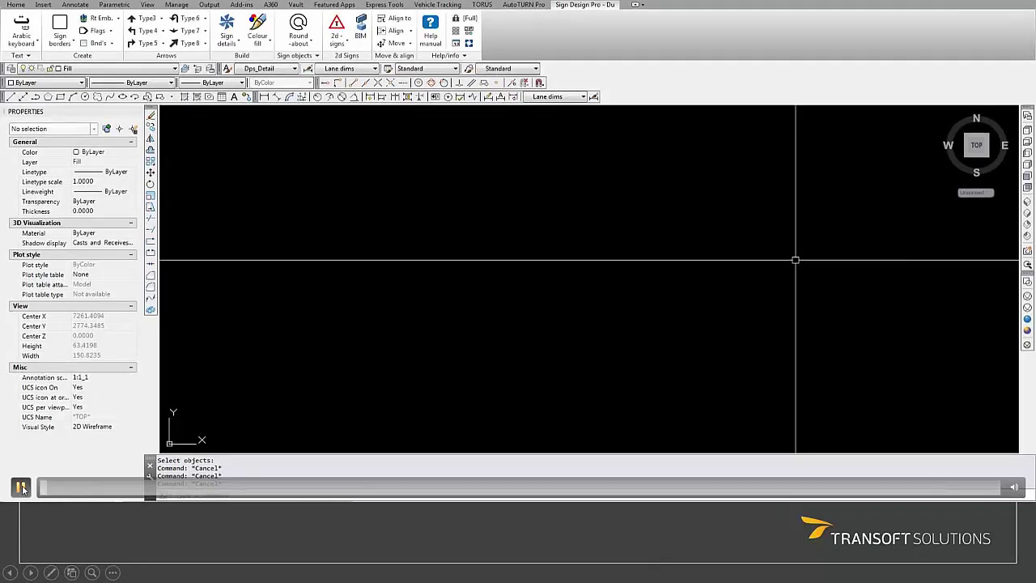
{"action": "left_click", "coordinate": [20, 488]}
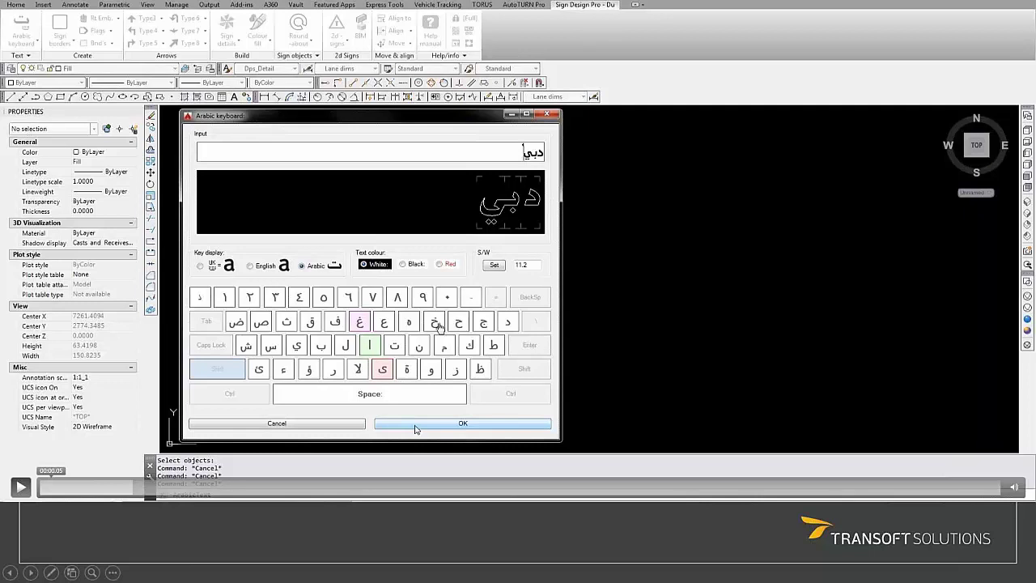
Continue the presentation to the Advance Exit Direction Sign demo, rewind it to its start and play it
{"action": "left_click", "coordinate": [550, 289]}
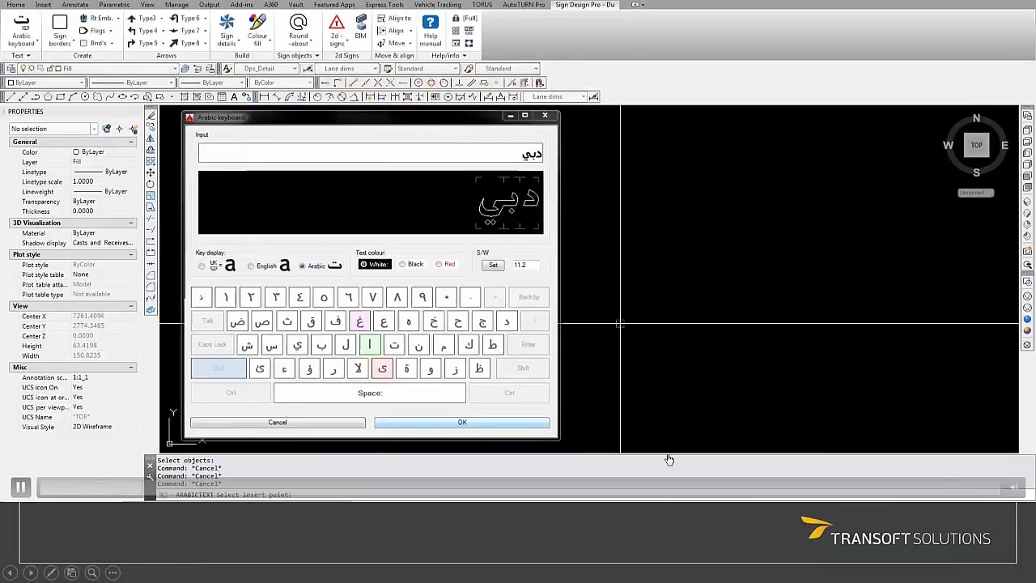
{"action": "left_click", "coordinate": [659, 486]}
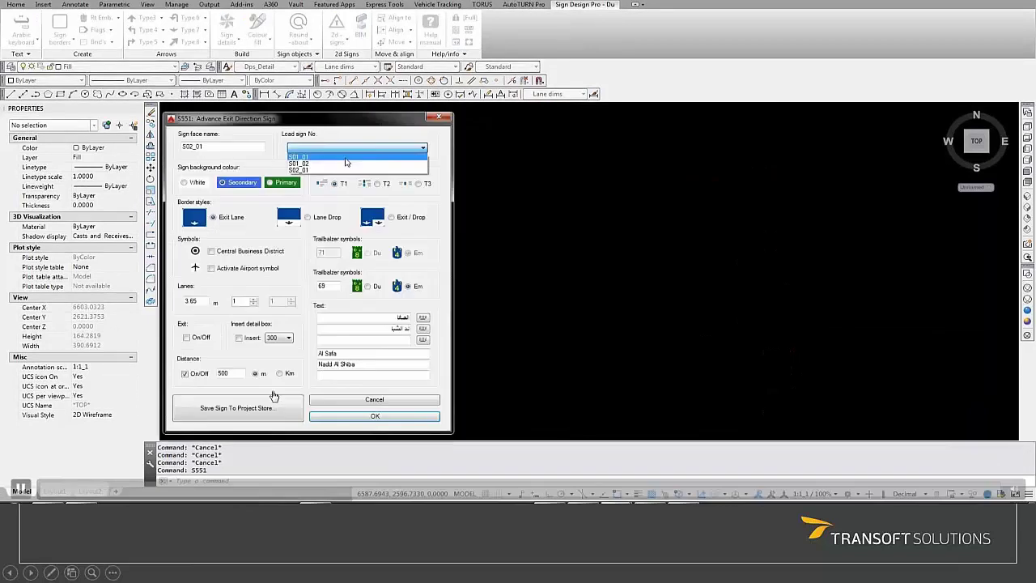
{"action": "left_click", "coordinate": [40, 492]}
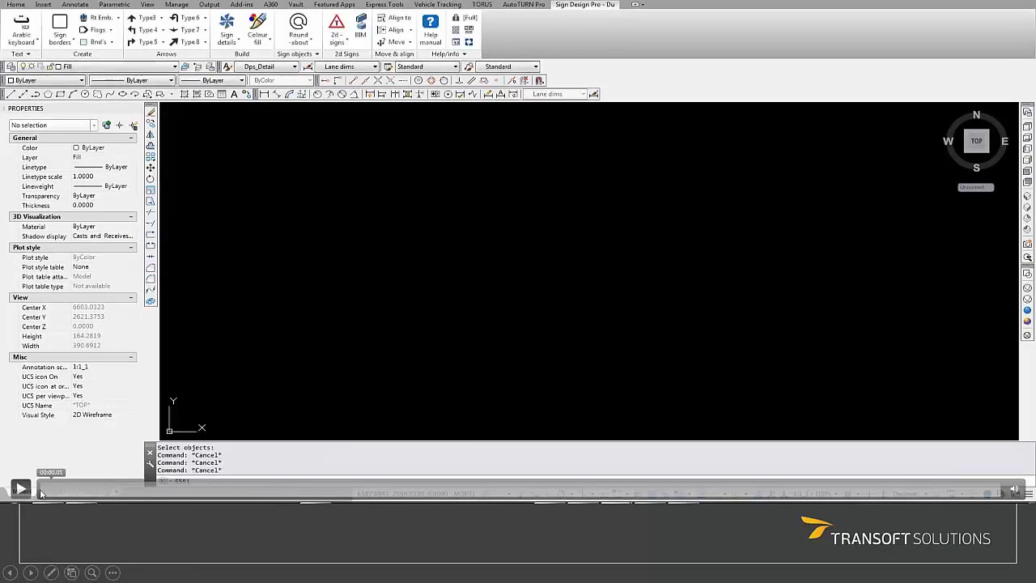
{"action": "left_click", "coordinate": [21, 490]}
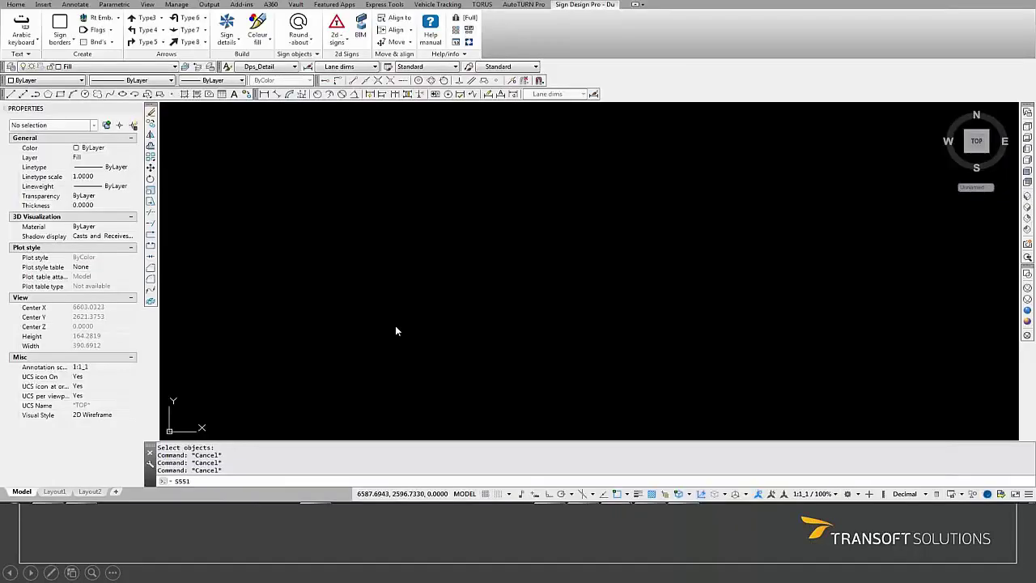
Run S551 and insert advance exit direction sign S01_01 with the 69 trailblazer symbol set to Du
{"action": "key", "text": "Return"}
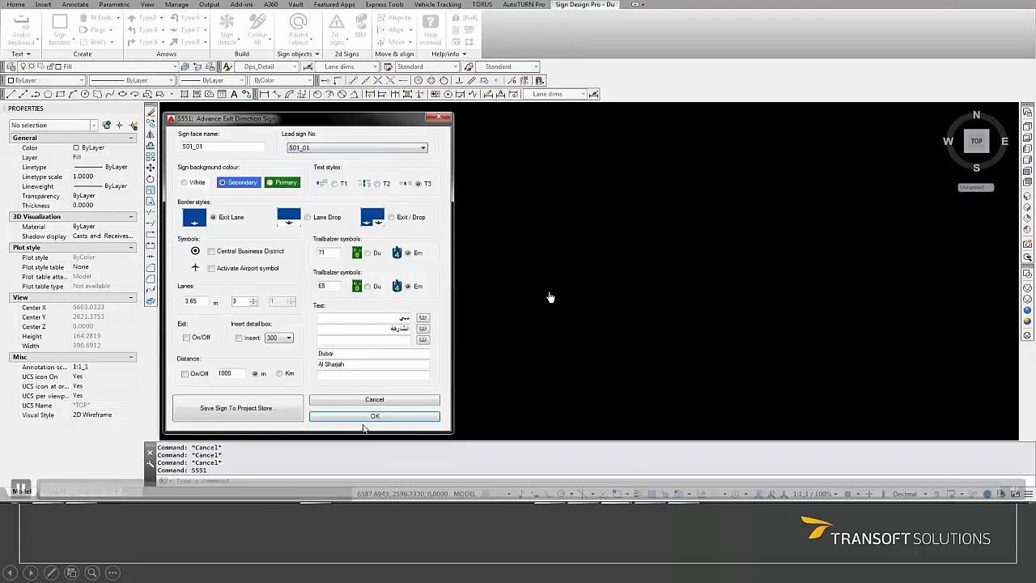
{"action": "left_click", "coordinate": [369, 286]}
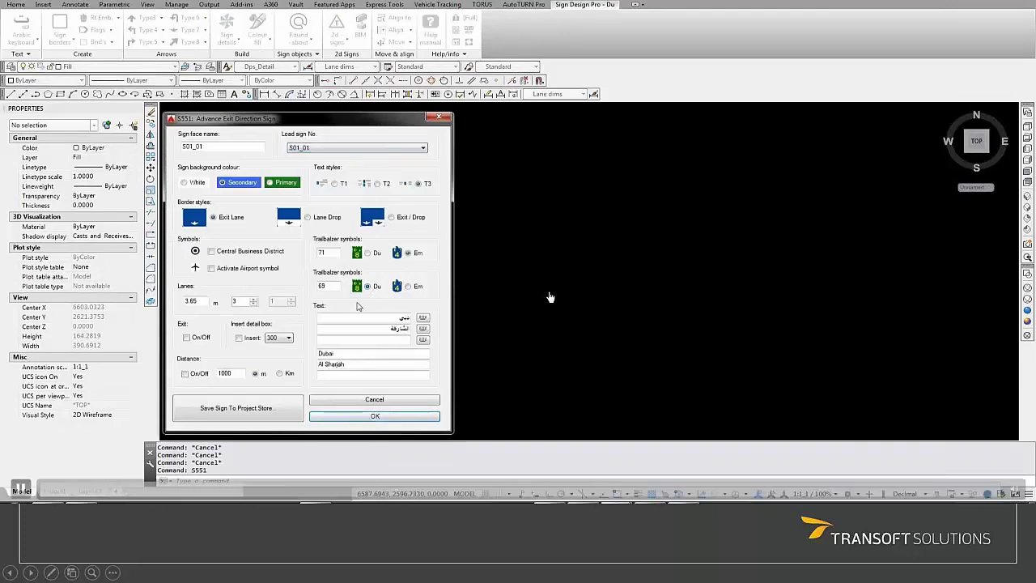
{"action": "key", "text": "Return"}
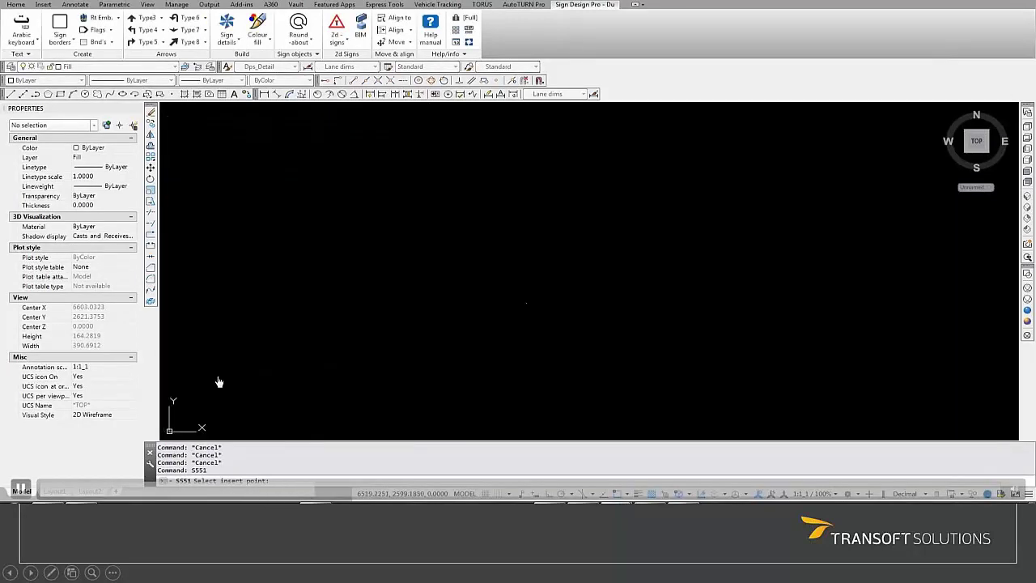
{"action": "left_click", "coordinate": [405, 317]}
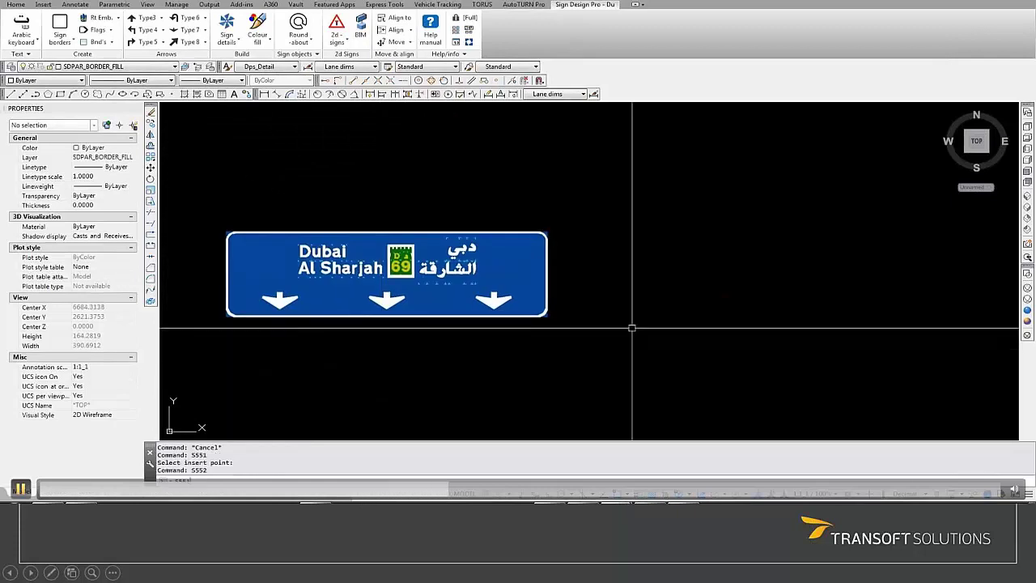
Load the S01_02 advance exit direction sign and place it against the lower-right corner of the Dubai / Al Sharjah sign
{"action": "left_click", "coordinate": [356, 147]}
{"action": "left_click", "coordinate": [349, 165]}
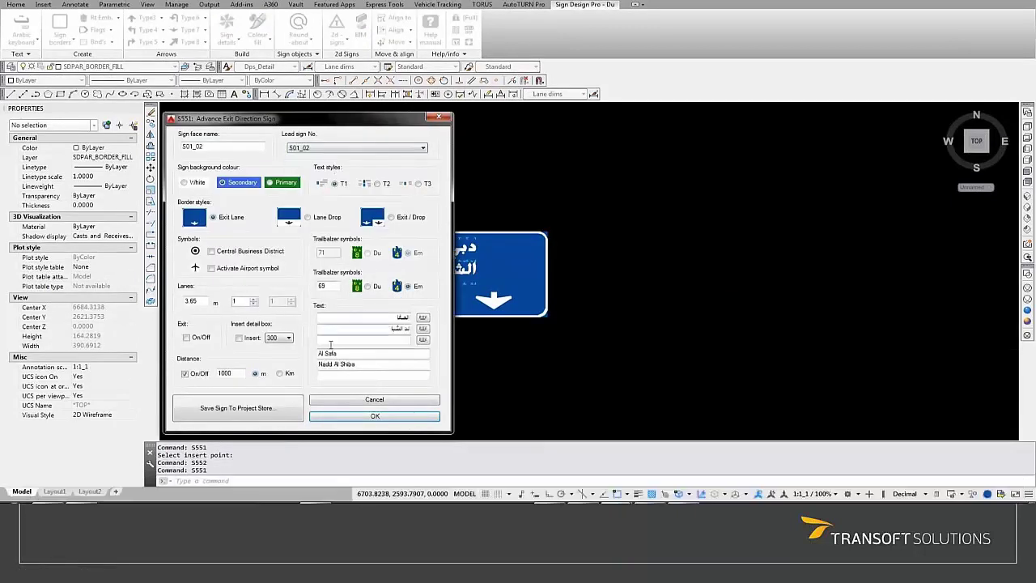
{"action": "left_click", "coordinate": [330, 416]}
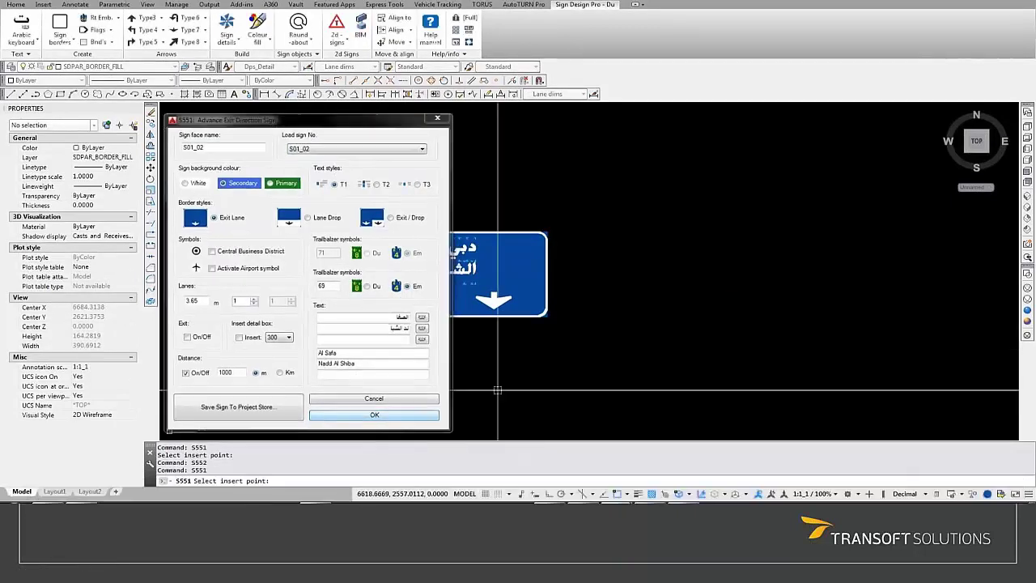
{"action": "left_click", "coordinate": [548, 317]}
Add a blue exit plate numbered 47 with a bottom-right insertion point on top of the Al Safa / Nadd Al Shiba sign
{"action": "left_click", "coordinate": [337, 34]}
{"action": "left_click", "coordinate": [353, 119]}
{"action": "left_click", "coordinate": [155, 120]}
{"action": "type", "text": "4"}
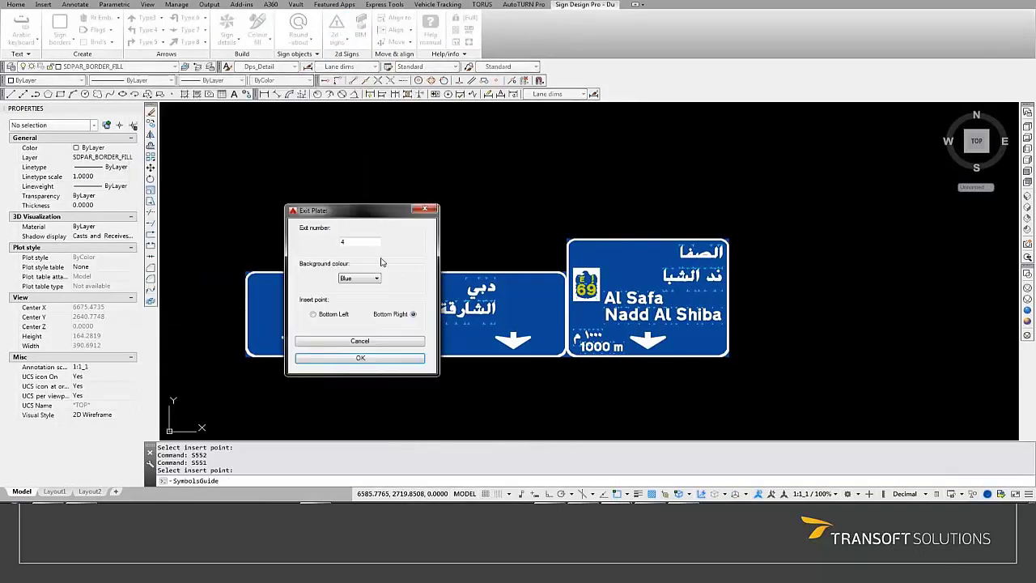
{"action": "type", "text": "7"}
{"action": "left_click", "coordinate": [397, 357]}
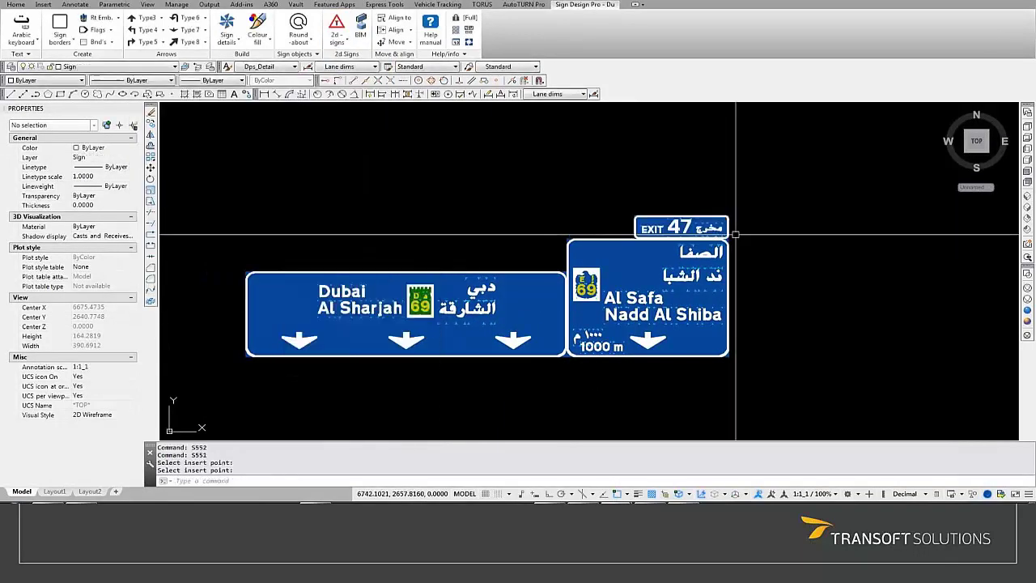
{"action": "left_click", "coordinate": [735, 235]}
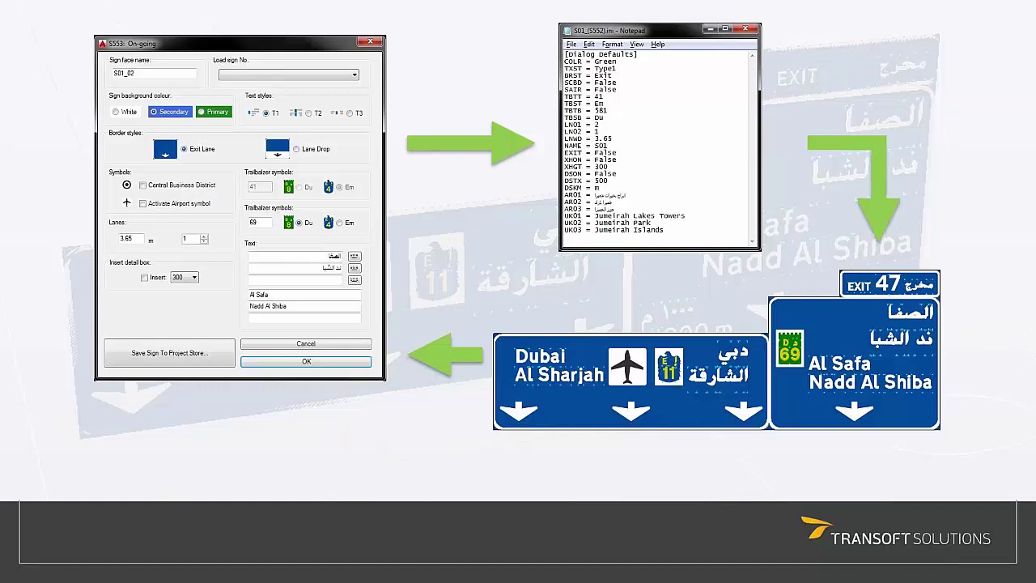
Continue the presentation to the 3D sign demo, activate the S01 model viewport in Layout1 and play the demo
{"action": "key", "text": "Right"}
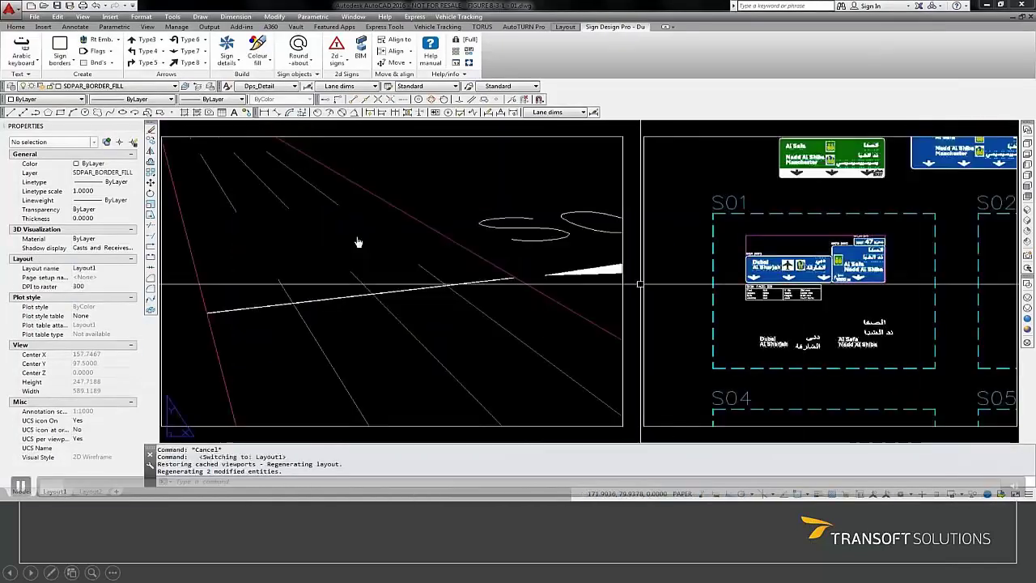
{"action": "double_click", "coordinate": [776, 226]}
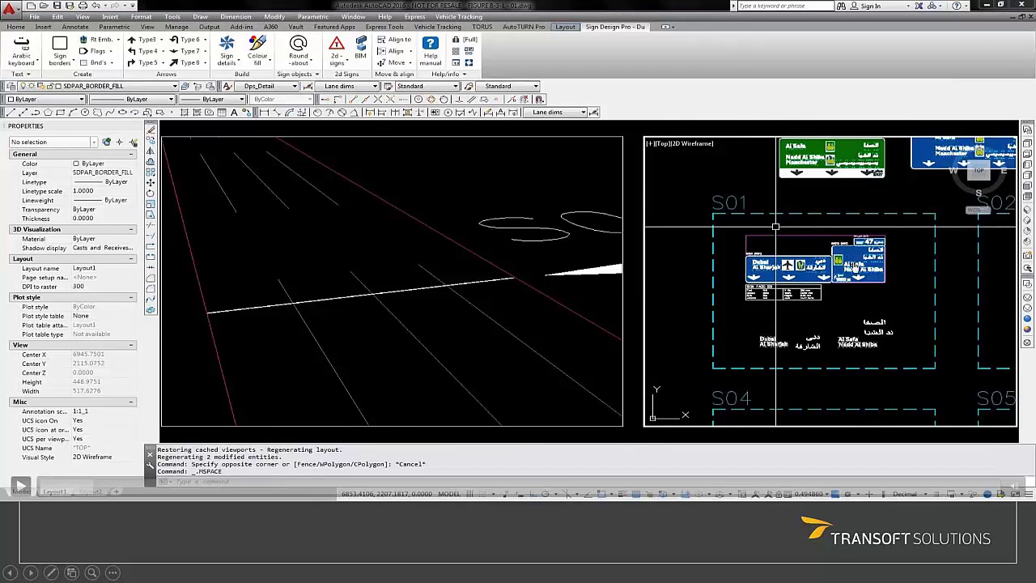
{"action": "left_click", "coordinate": [18, 488]}
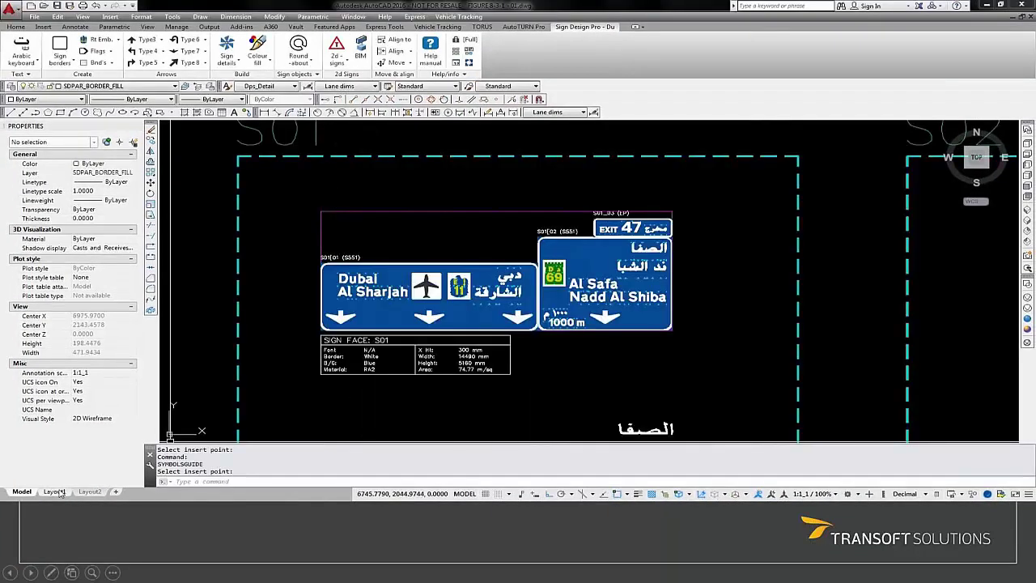
{"action": "mouse_move", "coordinate": [25, 491]}
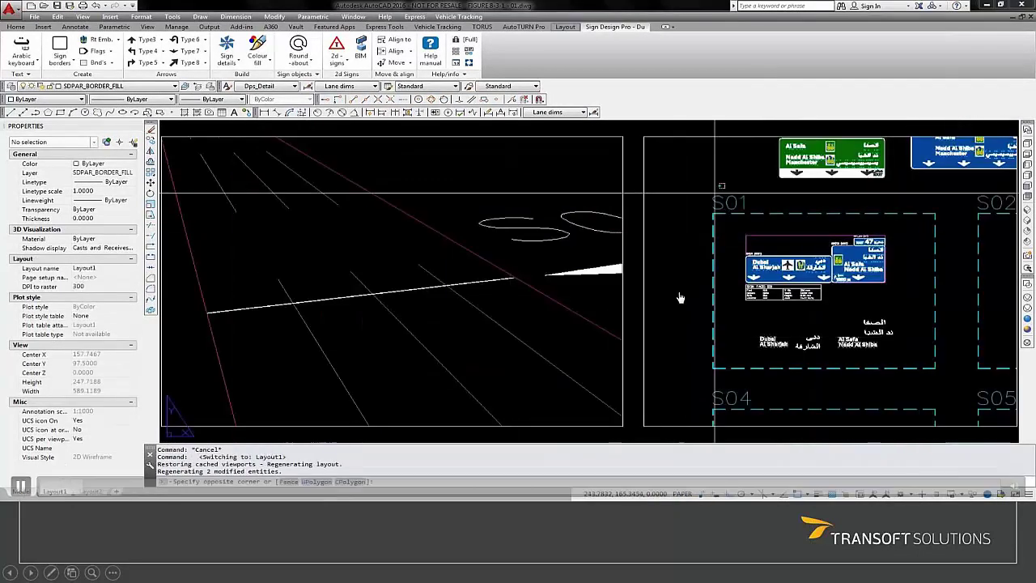
Convert the complete S01 sign from 2D to 3D by selecting its outer border polyline
{"action": "type", "text": "z"}
{"action": "key", "text": "Return"}
{"action": "key", "text": "Return"}
{"action": "left_click_drag", "start_coordinate": [812, 243], "coordinate": [812, 228]}
{"action": "scroll", "coordinate": [814, 243], "scroll_direction": "up", "scroll_amount": 4}
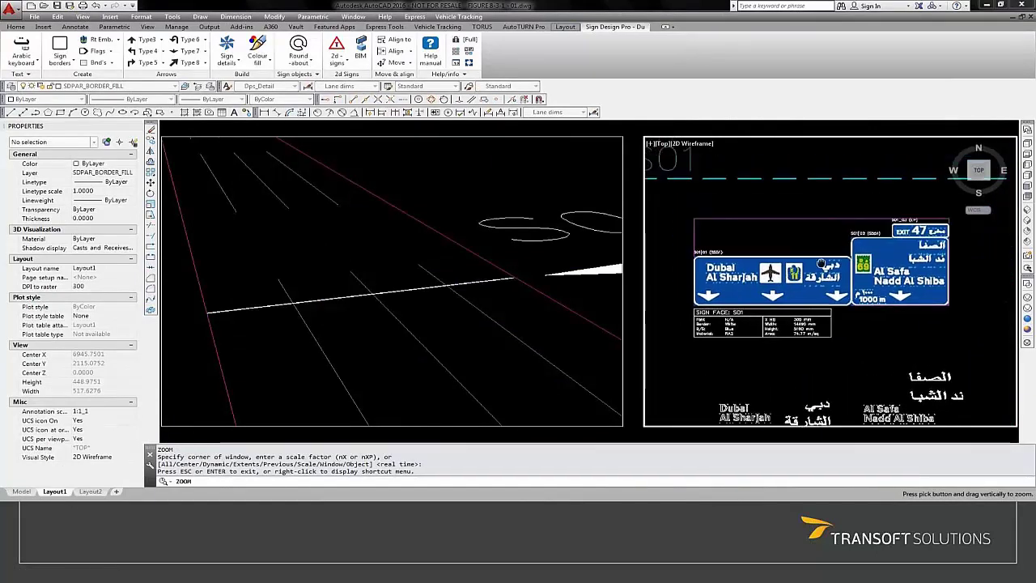
{"action": "key", "text": "Escape"}
{"action": "key", "text": "Escape"}
{"action": "key", "text": "Escape"}
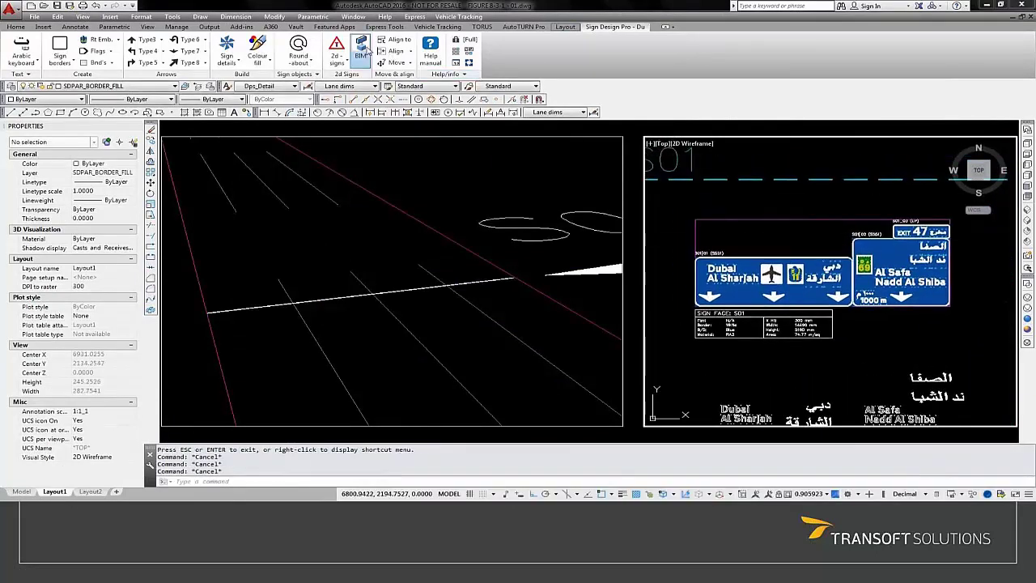
{"action": "left_click", "coordinate": [364, 50]}
{"action": "left_click", "coordinate": [163, 49]}
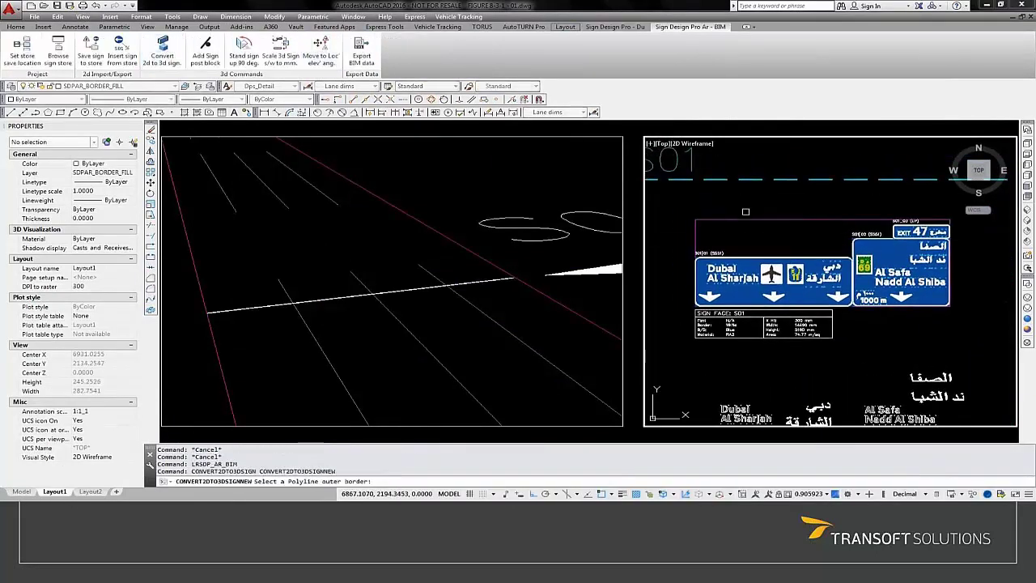
{"action": "left_click", "coordinate": [743, 216]}
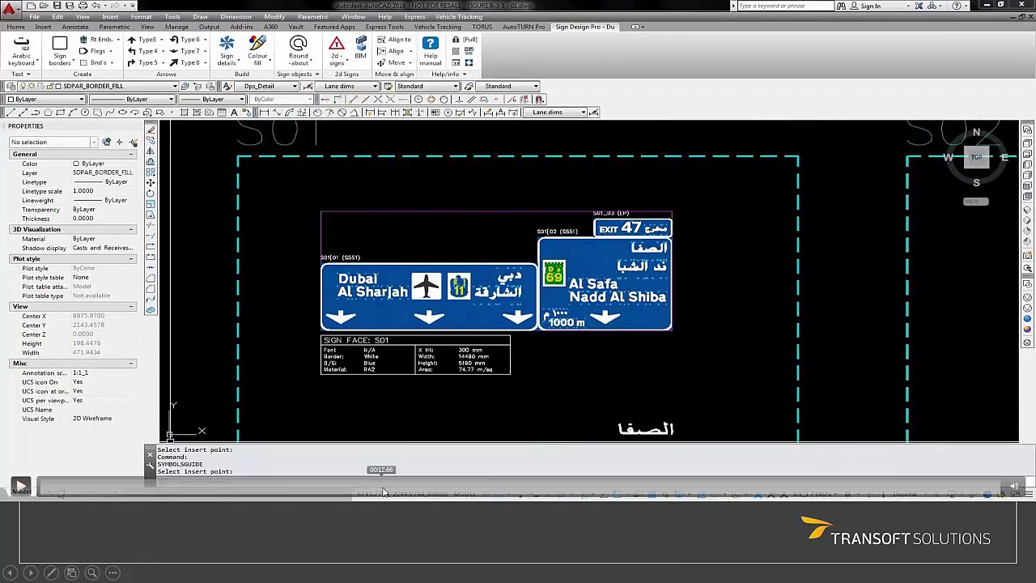
Skip the demo ahead to the upright 3D sign and examine it from a low front angle with the carriageway
{"action": "left_click", "coordinate": [357, 486]}
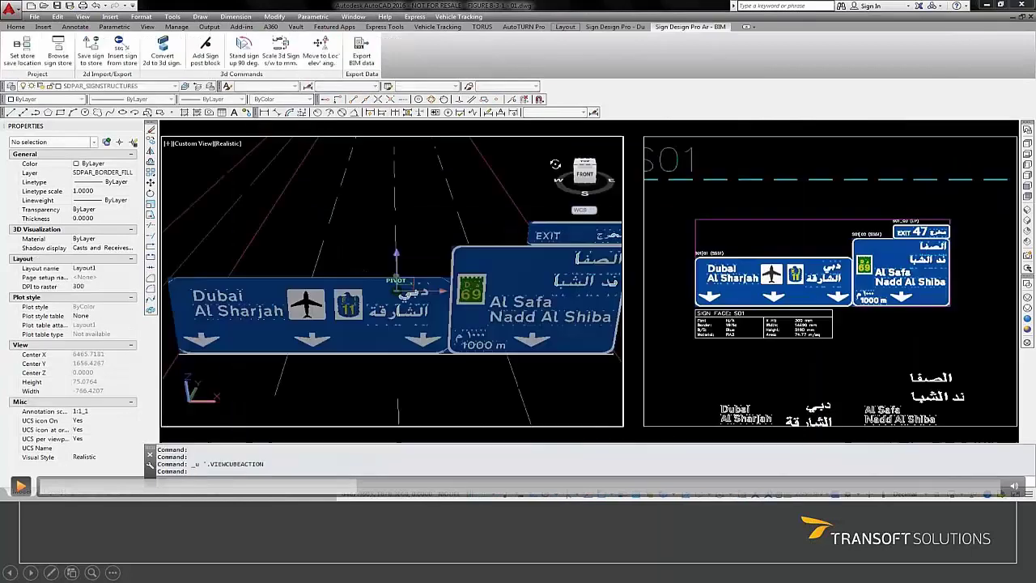
{"action": "left_click", "coordinate": [577, 328]}
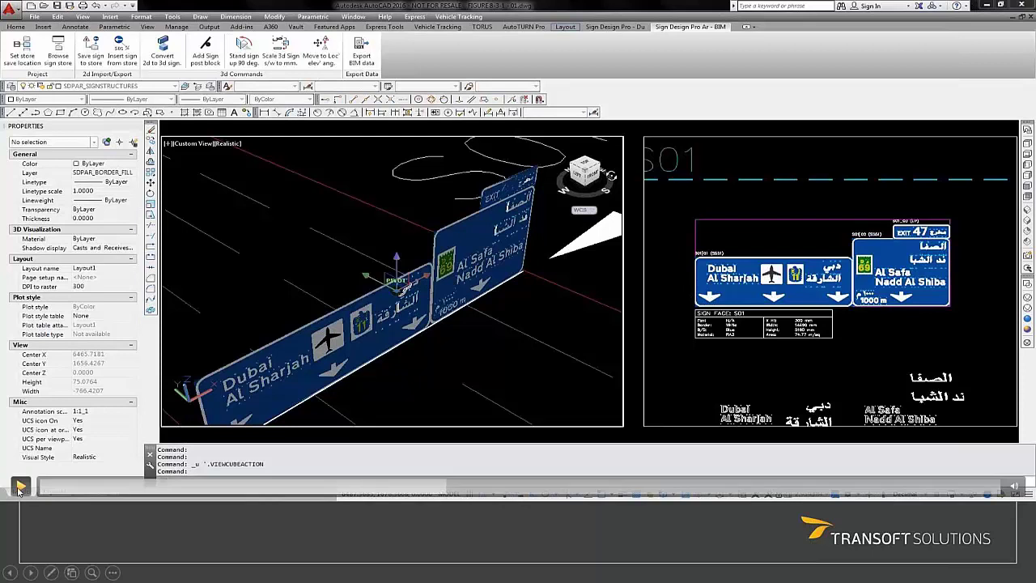
{"action": "left_click_drag", "start_coordinate": [612, 175], "coordinate": [580, 179]}
{"action": "left_click", "coordinate": [422, 340]}
{"action": "middle_click_drag", "start_coordinate": [422, 340], "coordinate": [425, 242], "text": "shift"}
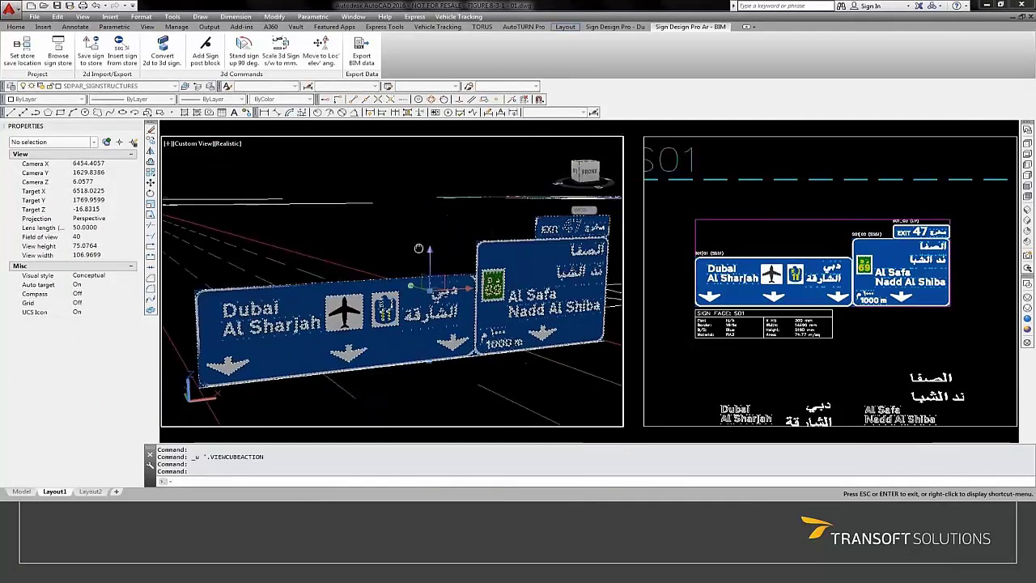
{"action": "key", "text": "Return"}
{"action": "right_click", "coordinate": [439, 231]}
{"action": "key", "text": "Escape"}
{"action": "type", "text": "z"}
{"action": "key", "text": "Return"}
{"action": "key", "text": "Return"}
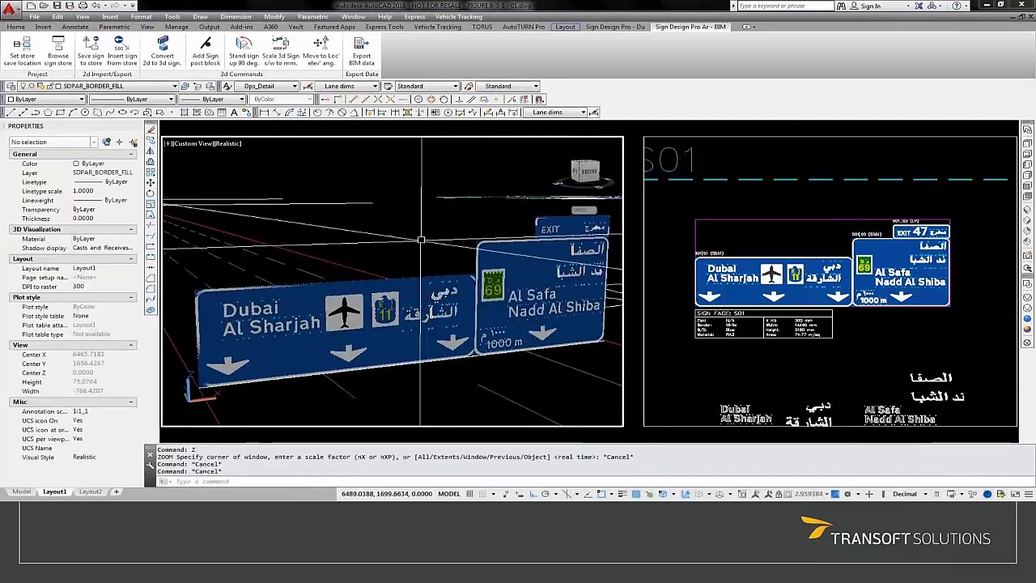
{"action": "scroll", "coordinate": [428, 232], "scroll_direction": "up", "scroll_amount": 5}
{"action": "scroll", "coordinate": [440, 272], "scroll_direction": "down", "scroll_amount": 5}
{"action": "key", "text": "Escape"}
{"action": "key", "text": "Escape"}
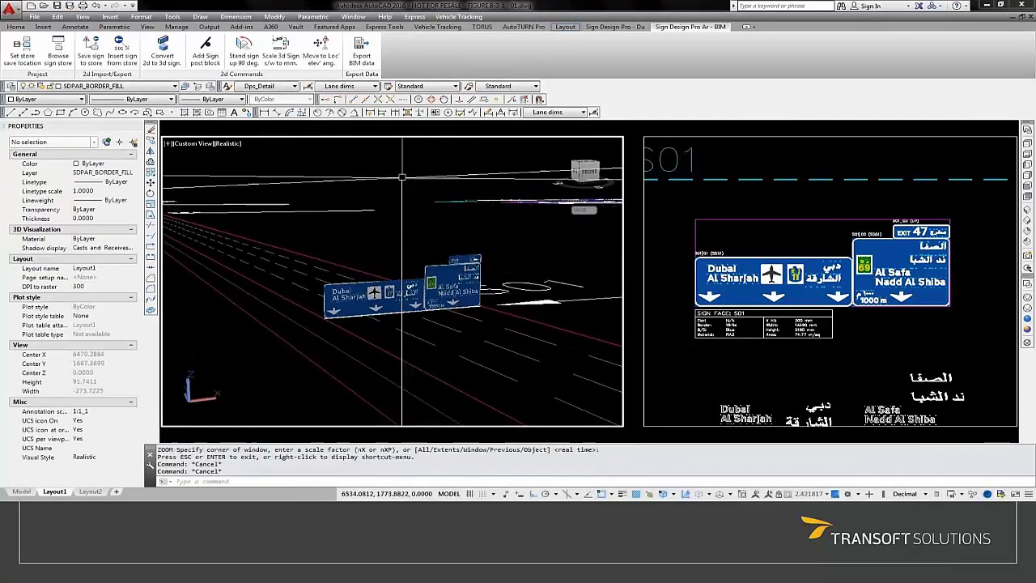
Raise the 3D sign above the carriageway by setting its elevation Z value to 7
{"action": "left_click", "coordinate": [328, 61]}
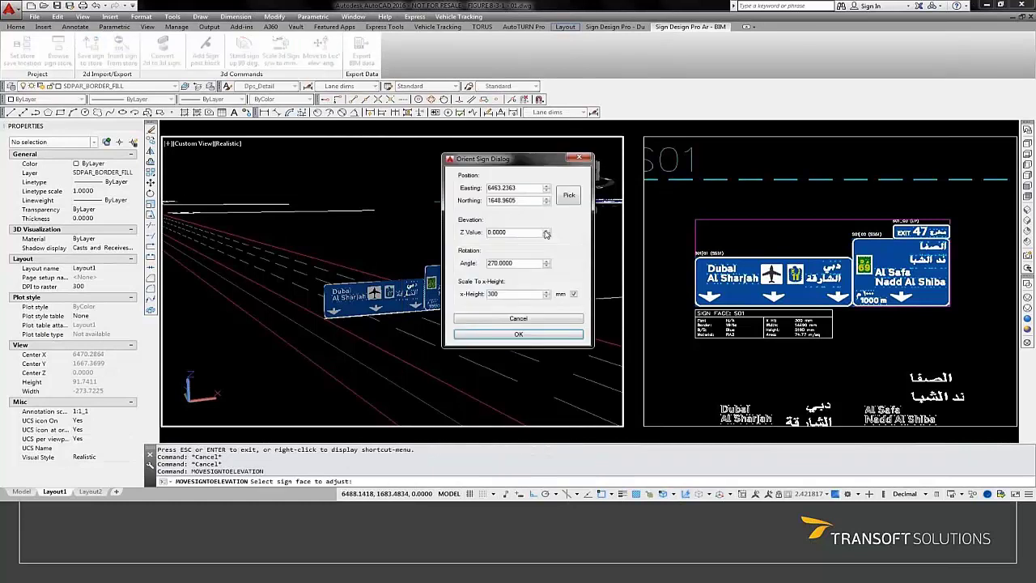
{"action": "left_click_drag", "start_coordinate": [497, 234], "coordinate": [446, 234]}
{"action": "type", "text": "7"}
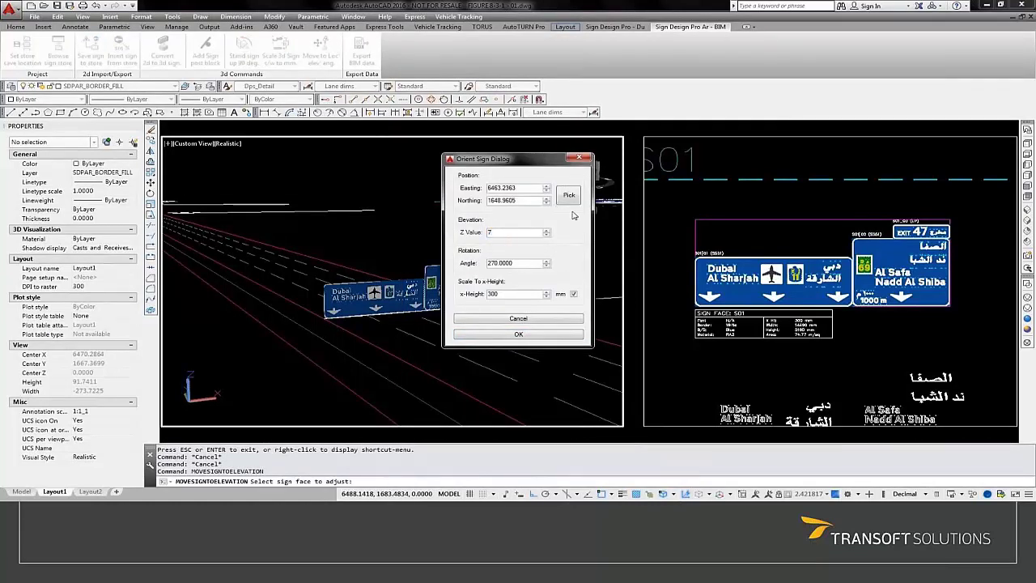
{"action": "left_click", "coordinate": [522, 335]}
{"action": "mouse_move", "coordinate": [450, 287]}
{"action": "middle_mouse_down"}
{"action": "mouse_move", "coordinate": [417, 312]}
{"action": "mouse_move", "coordinate": [428, 275]}
{"action": "mouse_move", "coordinate": [438, 279]}
{"action": "middle_mouse_up"}
{"action": "key", "text": "Escape"}
{"action": "type", "text": "z"}
{"action": "key", "text": "Return"}
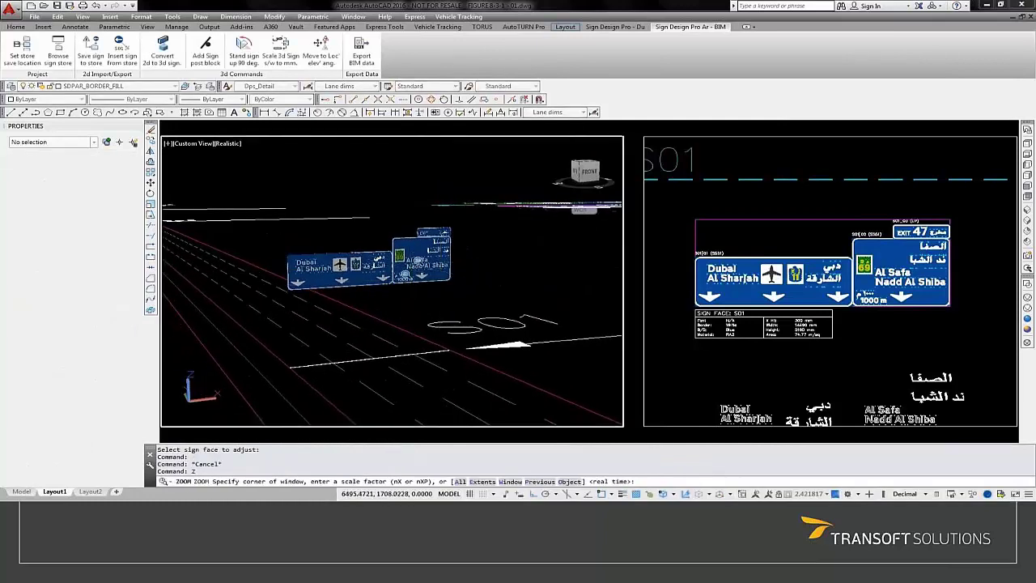
{"action": "key", "text": "Return"}
{"action": "left_click_drag", "start_coordinate": [429, 291], "coordinate": [417, 264]}
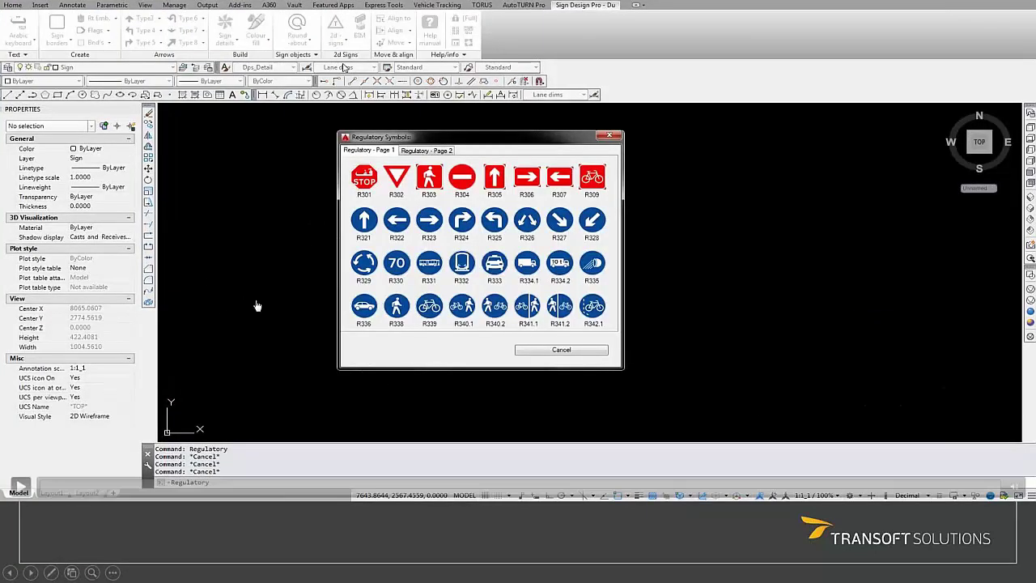
Play the regulatory sign demo and insert the no-pedestrians symbol R352 below the tram sign
{"action": "left_click", "coordinate": [19, 487]}
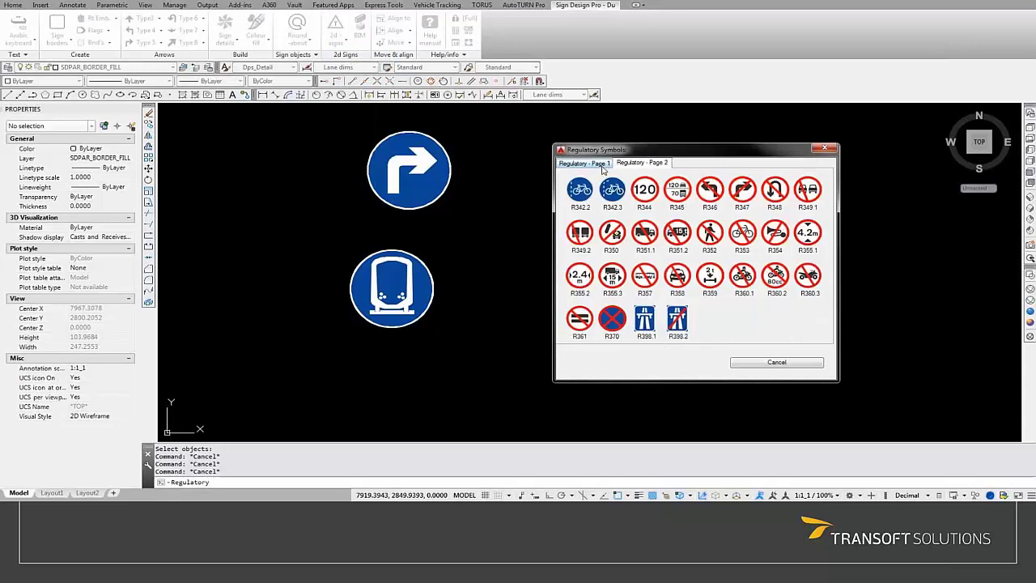
{"action": "left_click", "coordinate": [709, 235]}
{"action": "middle_click_drag", "start_coordinate": [530, 347], "coordinate": [548, 280]}
{"action": "key", "text": "Escape"}
Align the tram and no-pedestrians signs beneath the turn-right sign so the three form a vertical stack
{"action": "middle_click_drag", "start_coordinate": [517, 152], "coordinate": [538, 225]}
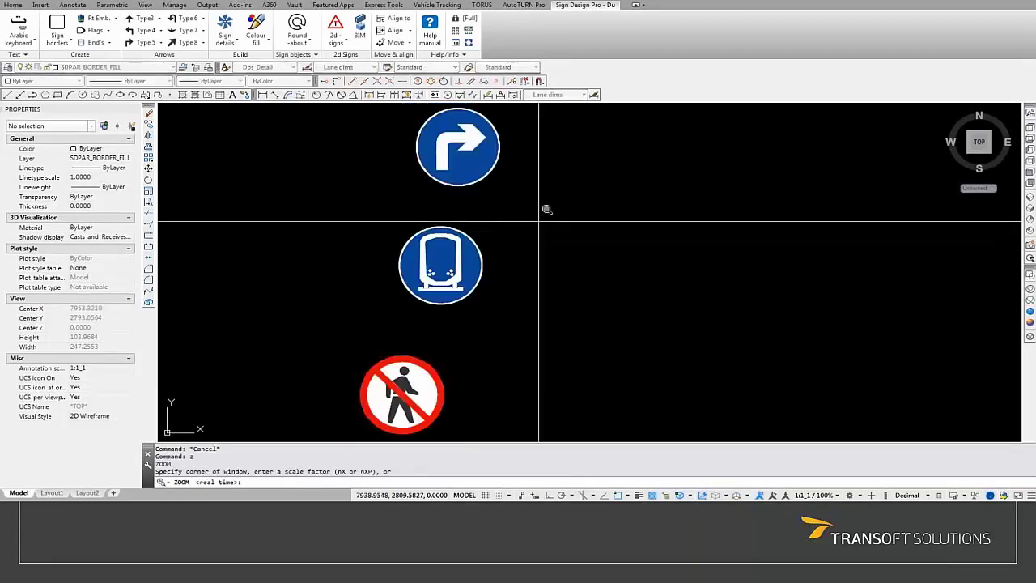
{"action": "scroll", "coordinate": [538, 225], "scroll_direction": "down", "scroll_amount": 1}
{"action": "left_click", "coordinate": [395, 18]}
{"action": "left_click", "coordinate": [502, 176]}
{"action": "key", "text": "Return"}
{"action": "left_click", "coordinate": [483, 242]}
{"action": "left_click", "coordinate": [454, 336]}
{"action": "left_click", "coordinate": [368, 429]}
{"action": "key", "text": "Return"}
{"action": "middle_click_drag", "start_coordinate": [534, 184], "coordinate": [494, 200]}
Group the three stacked regulatory signs into one 3D sign assembly named SG01
{"action": "left_click", "coordinate": [56, 39]}
{"action": "left_click", "coordinate": [73, 178]}
{"action": "left_click", "coordinate": [523, 347]}
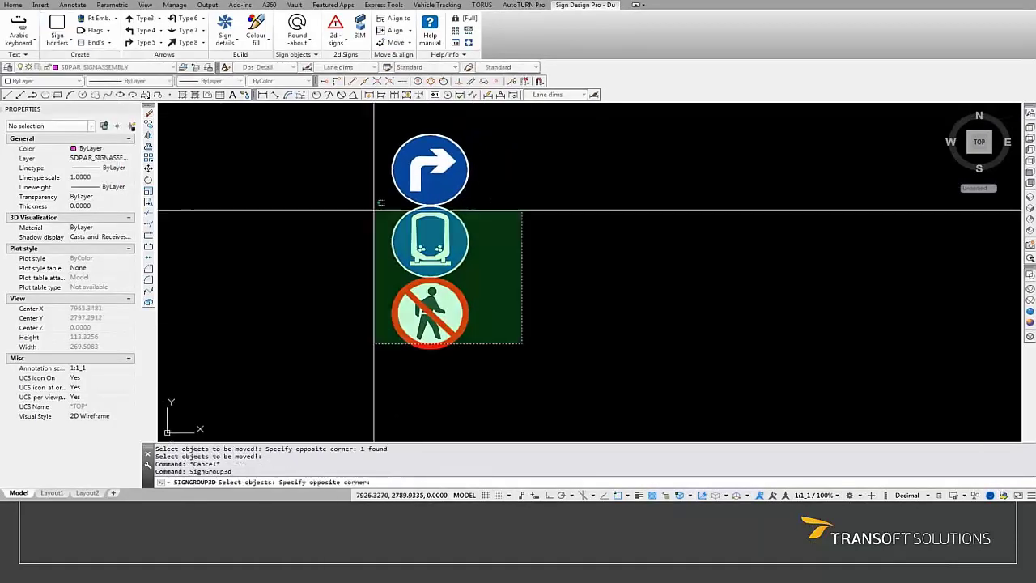
{"action": "left_click", "coordinate": [328, 174]}
{"action": "key", "text": "Return"}
{"action": "double_click", "coordinate": [520, 230]}
{"action": "type", "text": "S02"}
{"action": "key", "text": "Return"}
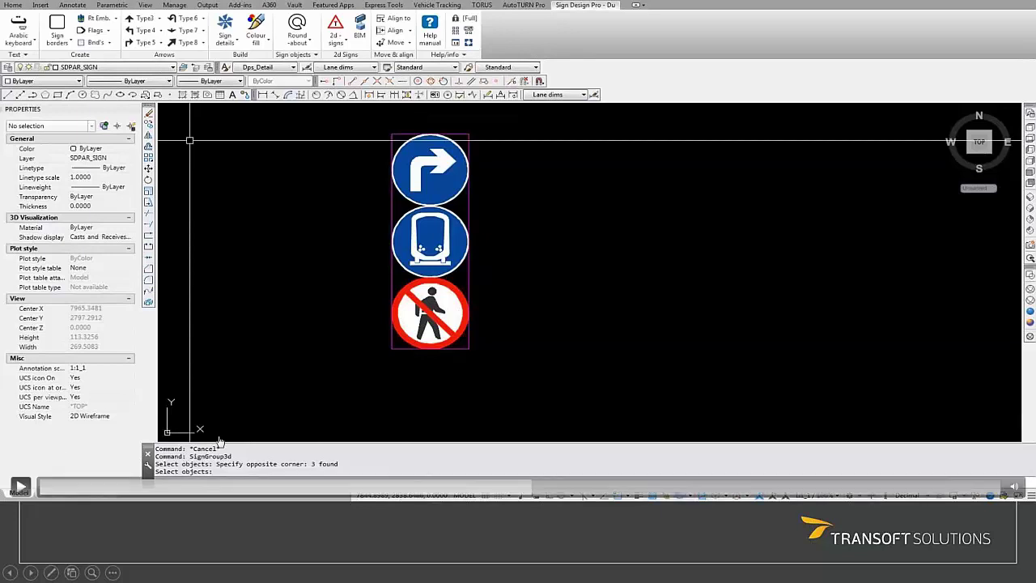
Play the WindLoad part of the demo to review the SG01 sign details and live foundation calculations
{"action": "left_click", "coordinate": [20, 487]}
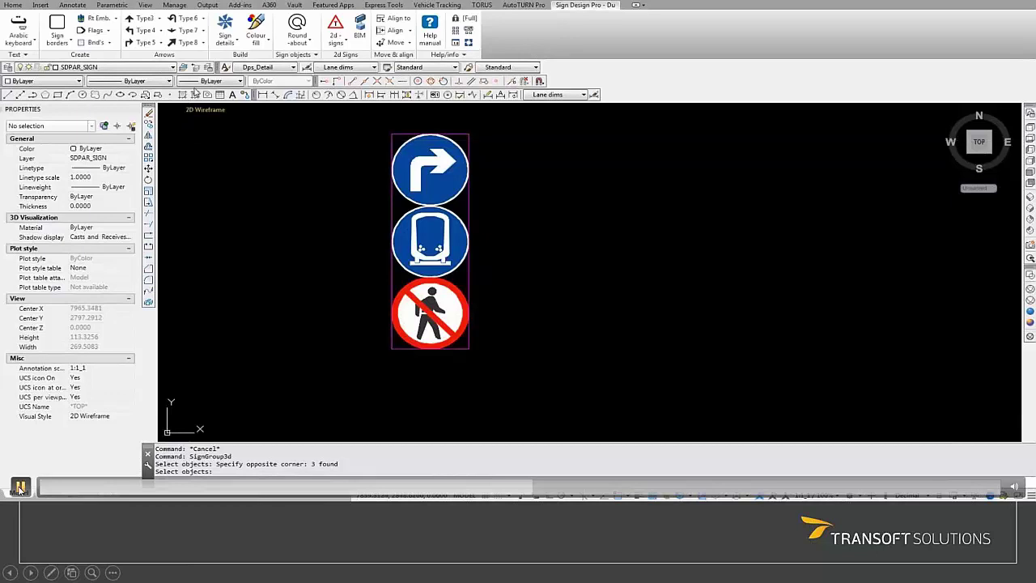
{"action": "left_click", "coordinate": [50, 486]}
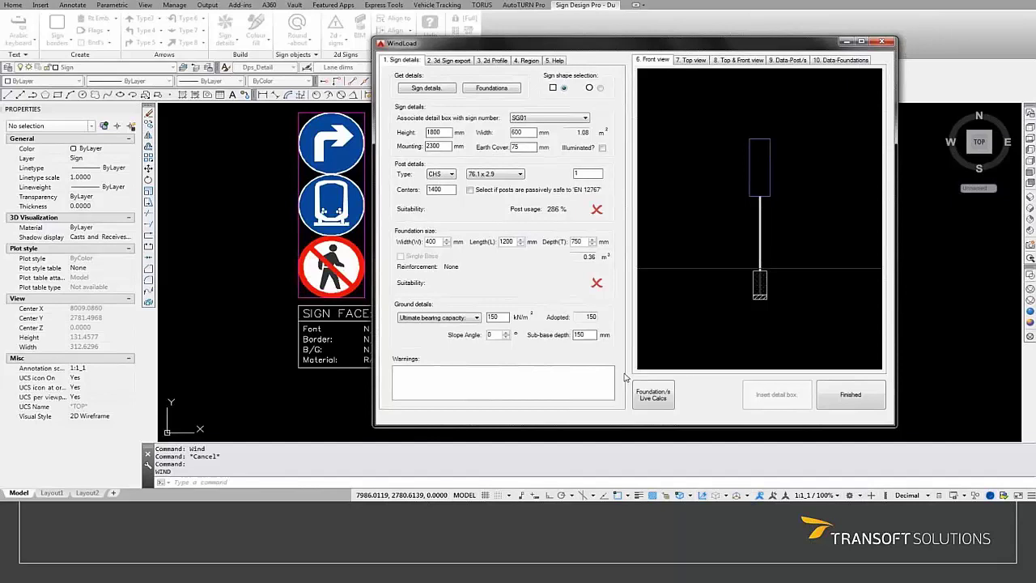
{"action": "mouse_move", "coordinate": [19, 491]}
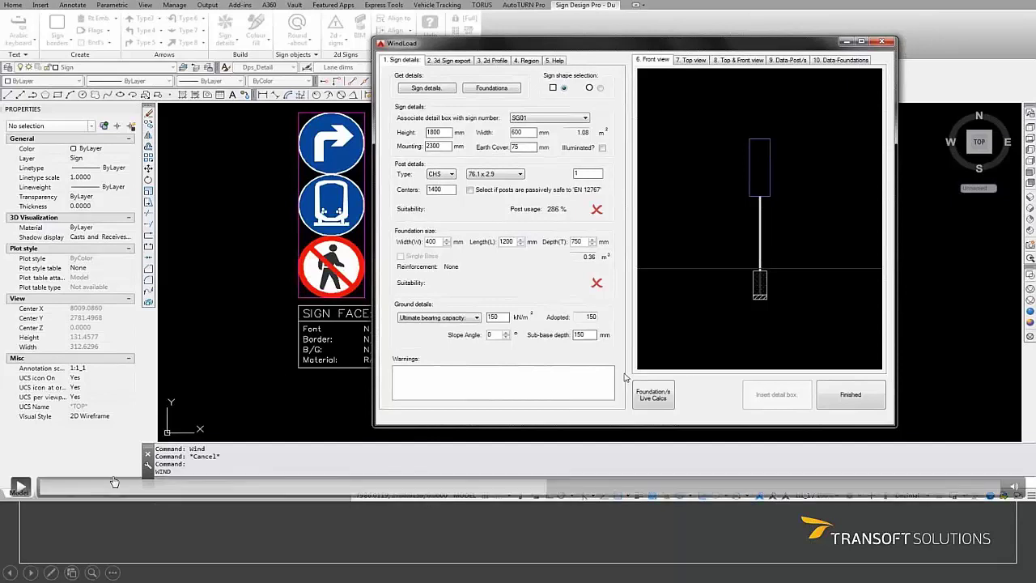
{"action": "left_click", "coordinate": [20, 488]}
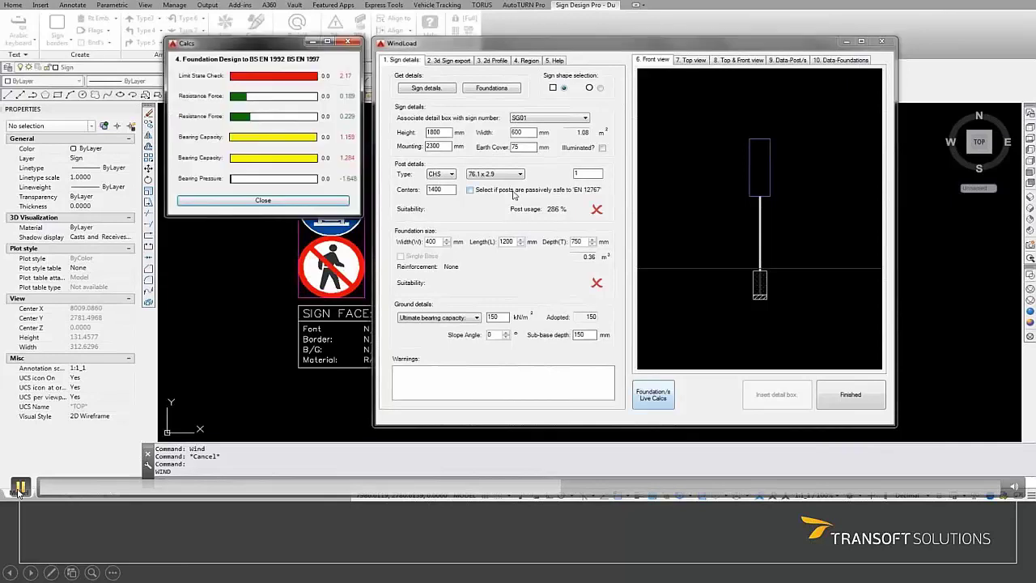
{"action": "left_click", "coordinate": [20, 488]}
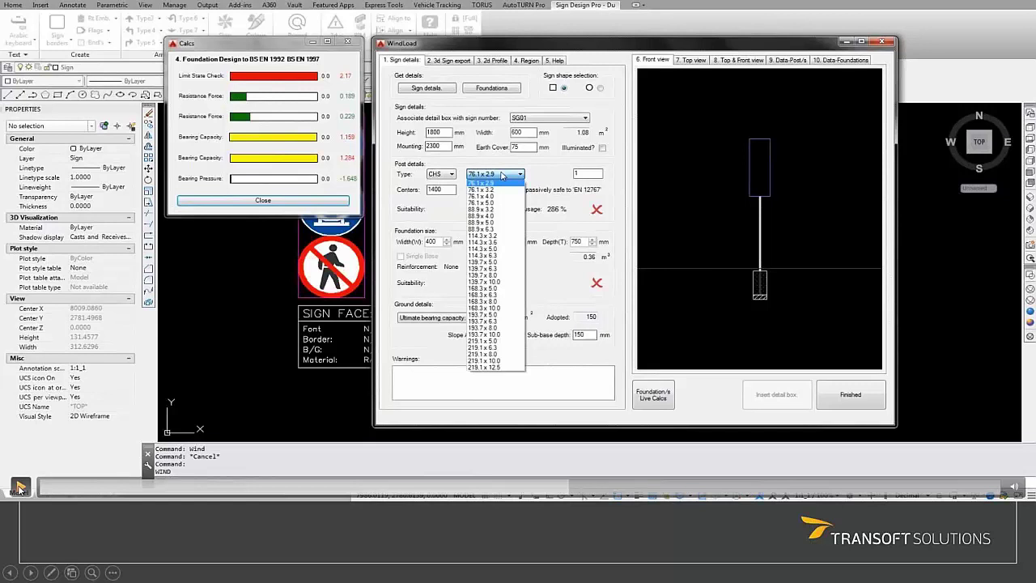
Set the CHS post size to 88.9 x 6.3 and show the top view of the sign and foundation
{"action": "left_click", "coordinate": [482, 223]}
{"action": "scroll", "coordinate": [502, 176], "scroll_direction": "down", "scroll_amount": 2}
{"action": "scroll", "coordinate": [501, 176], "scroll_direction": "up", "scroll_amount": 1}
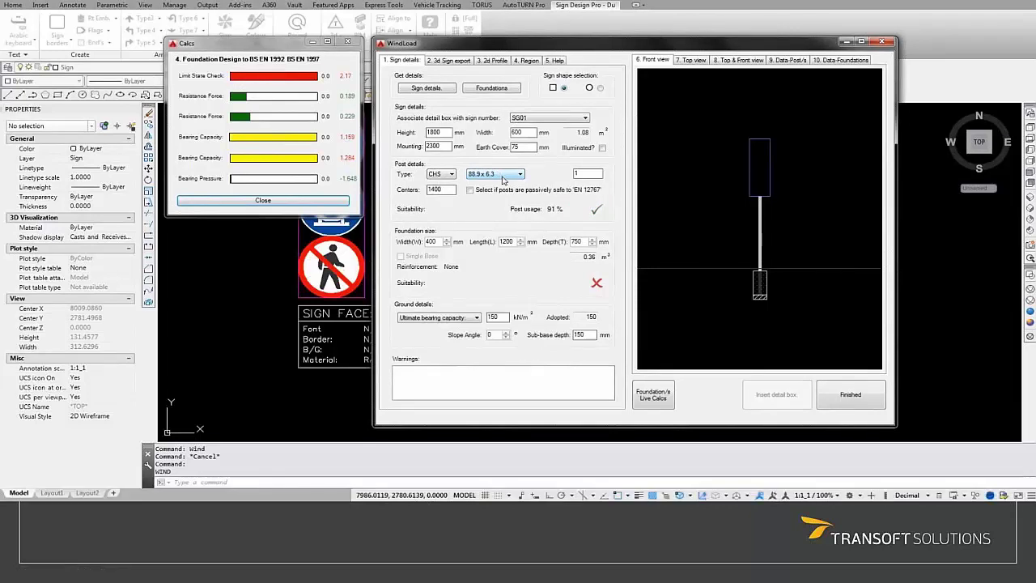
{"action": "left_click", "coordinate": [698, 62]}
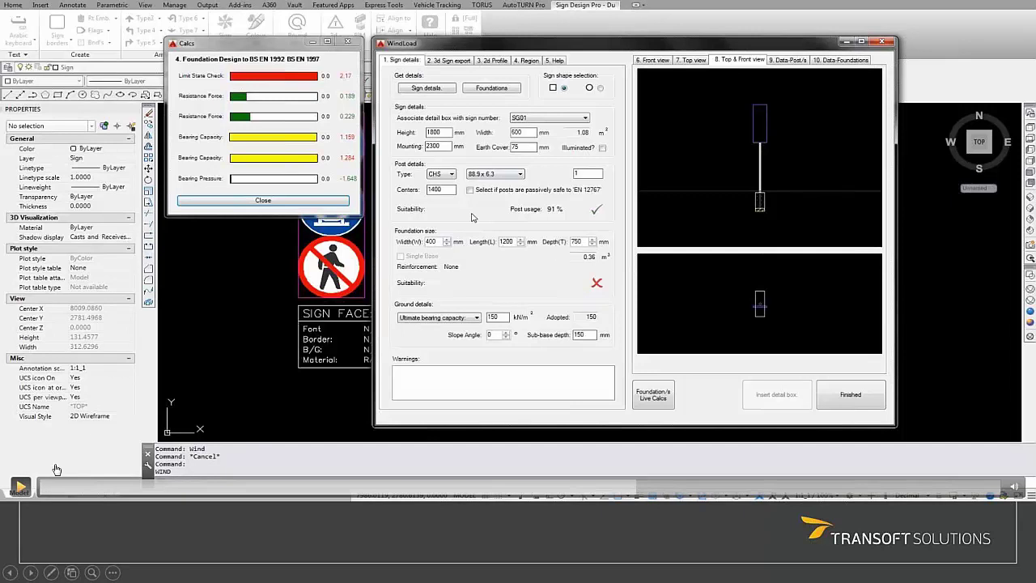
Resume the demo through the SG01 assembly details and continue playing into the work zone sign demo
{"action": "left_click", "coordinate": [21, 486]}
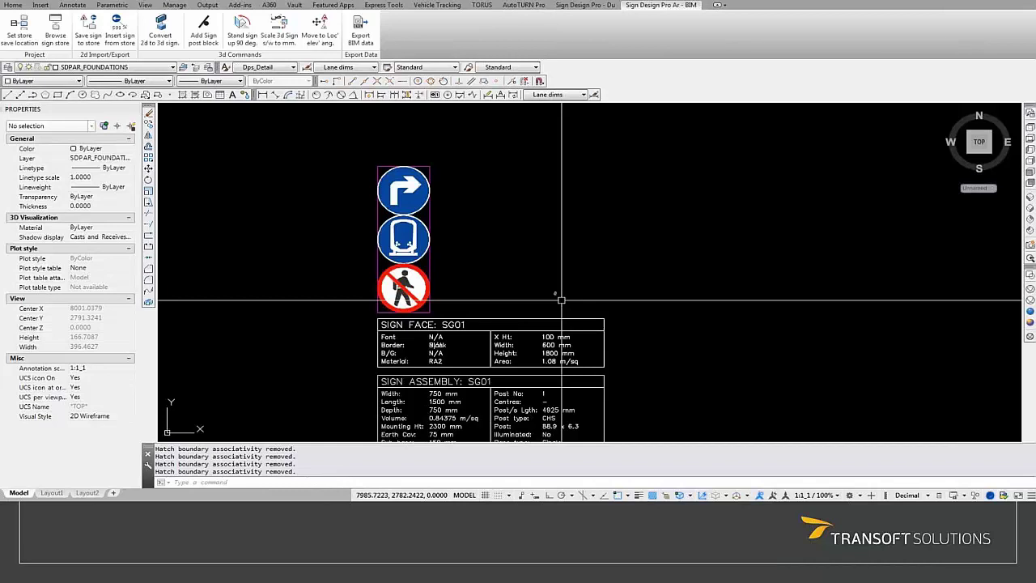
{"action": "mouse_move", "coordinate": [22, 489]}
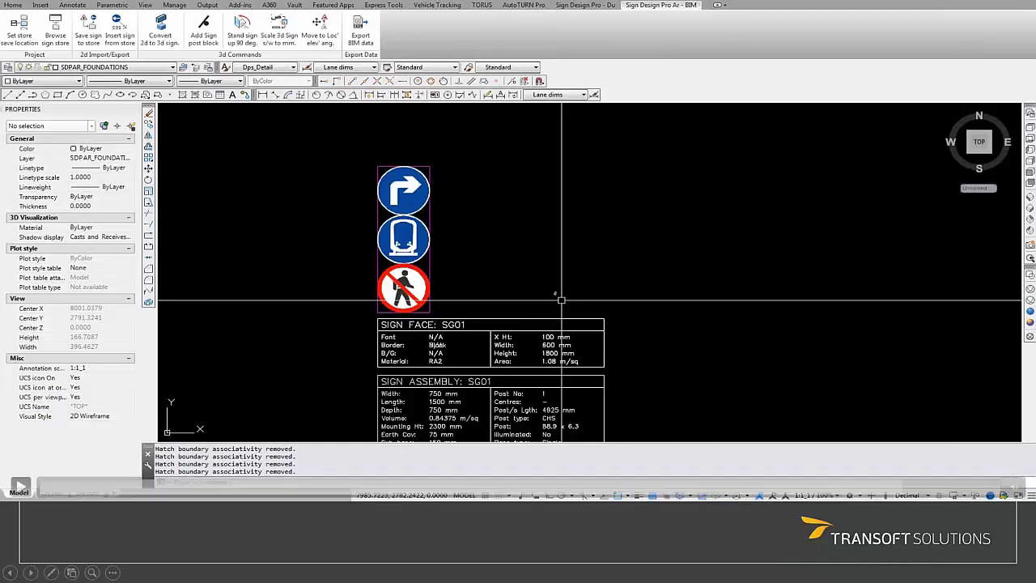
{"action": "left_click", "coordinate": [21, 487]}
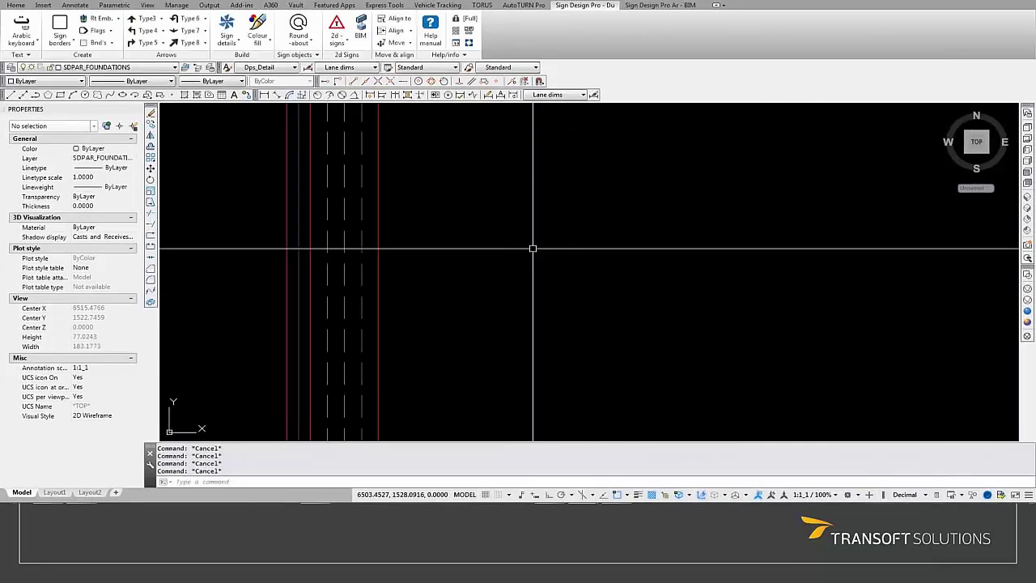
{"action": "mouse_move", "coordinate": [20, 490]}
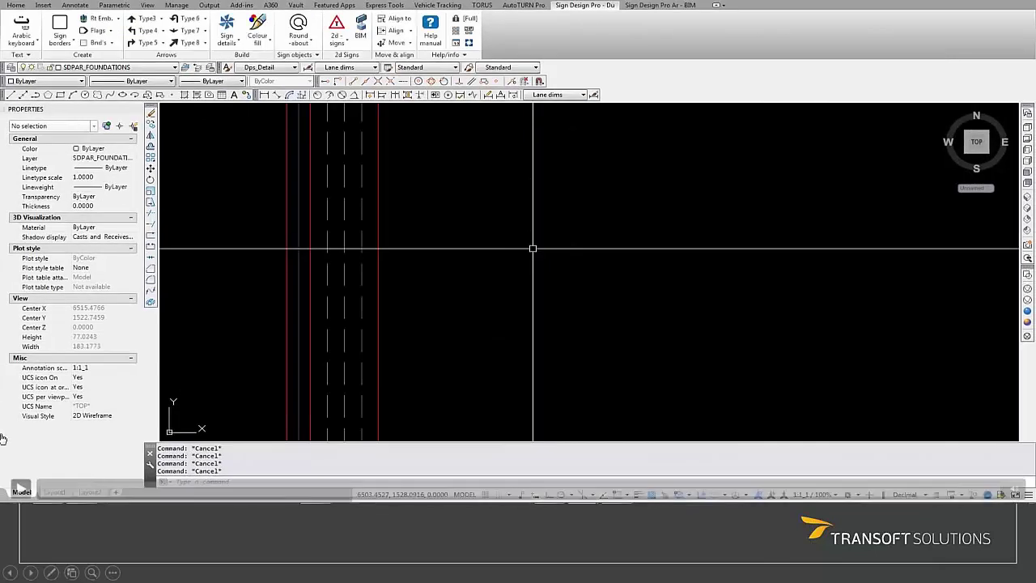
{"action": "left_click", "coordinate": [19, 490]}
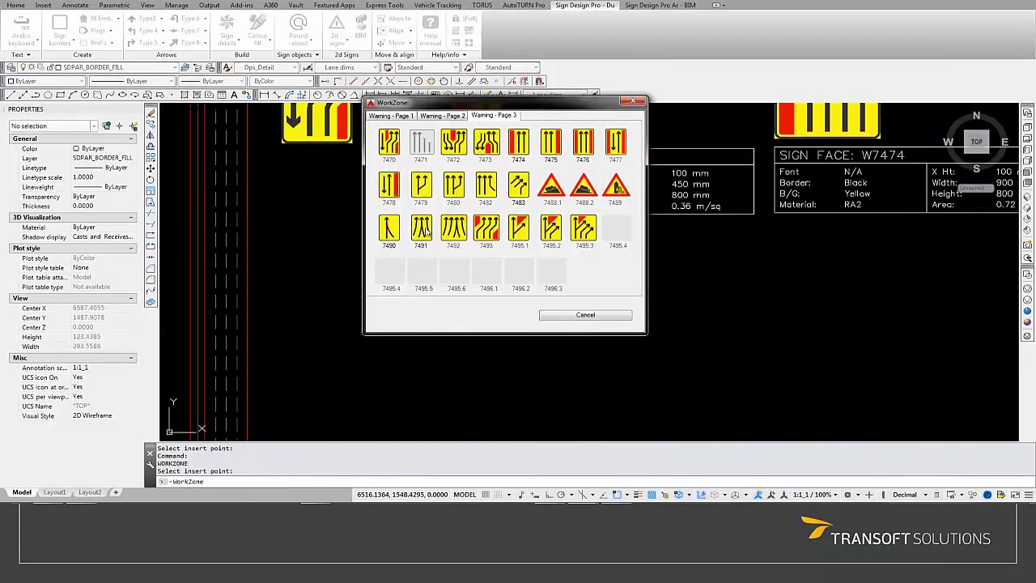
Insert work zone sign 7495.1 with its detail box below the single-arrow W7474 sign
{"action": "left_click", "coordinate": [519, 230]}
{"action": "key", "text": "Return"}
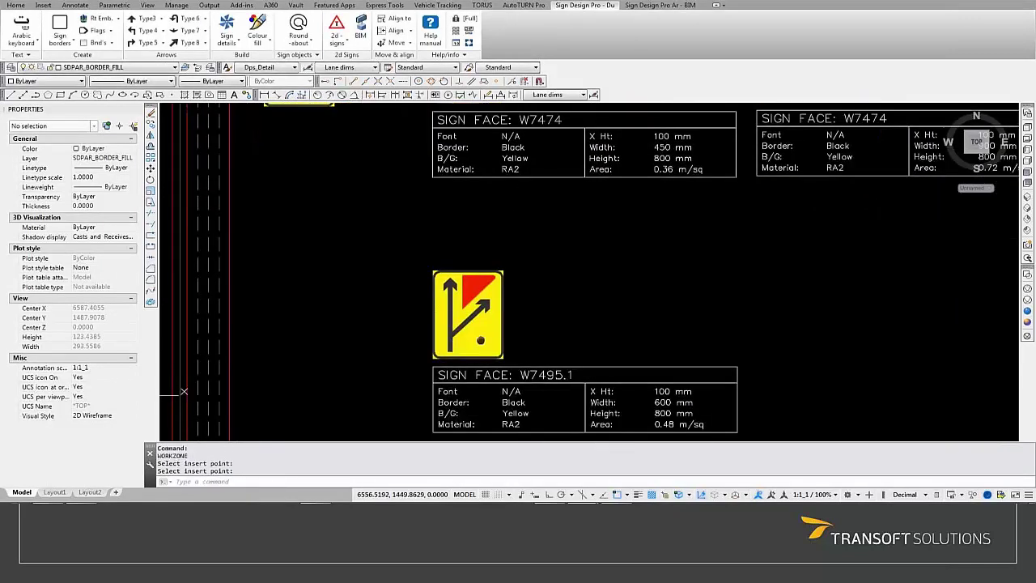
{"action": "key", "text": "Escape"}
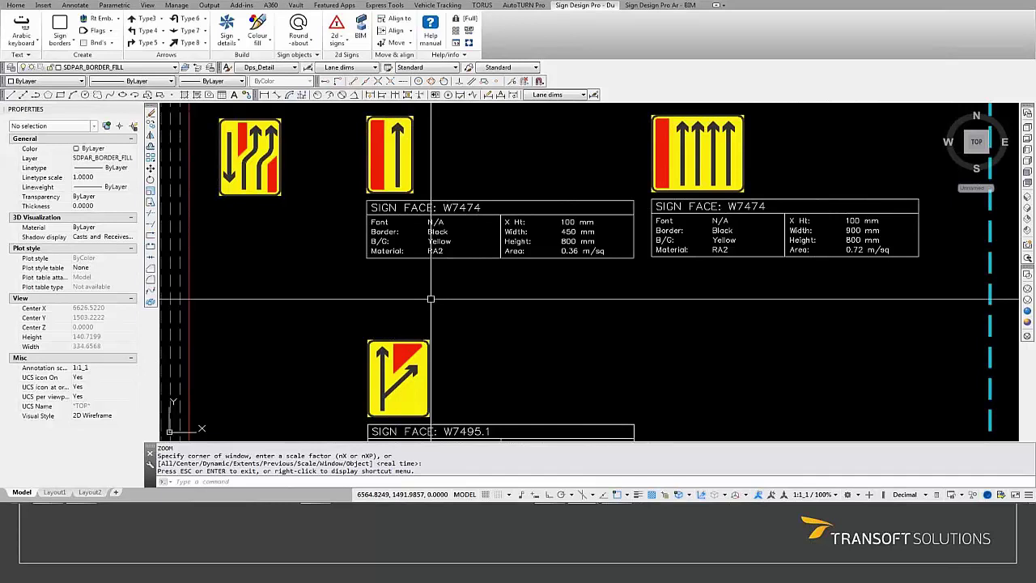
Start the Line Design Pro demo and play it through drawing the diagram 658 road hatch and offsetting the traffic island outline by 0.2
{"action": "left_click", "coordinate": [337, 29]}
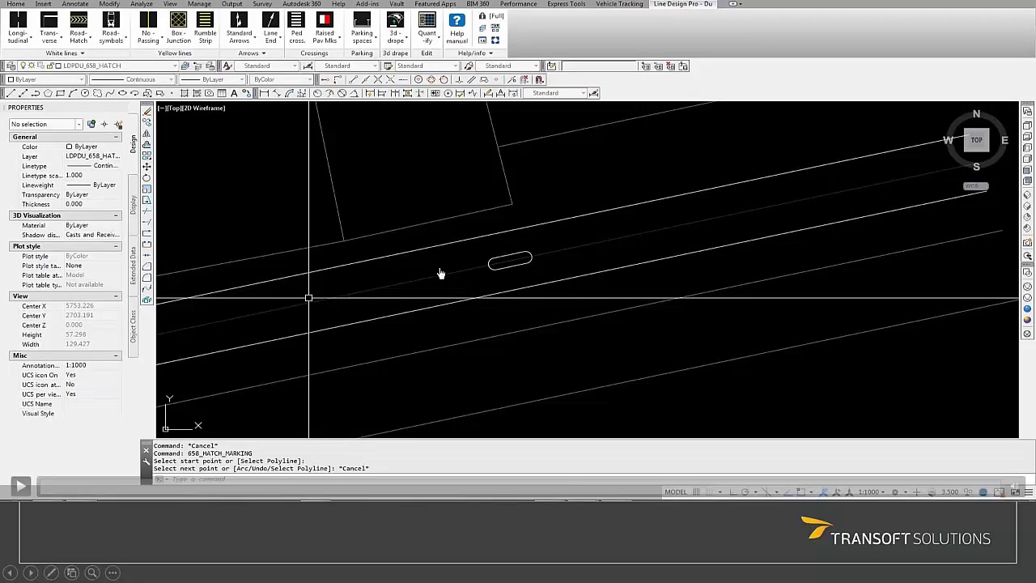
{"action": "left_click", "coordinate": [21, 486]}
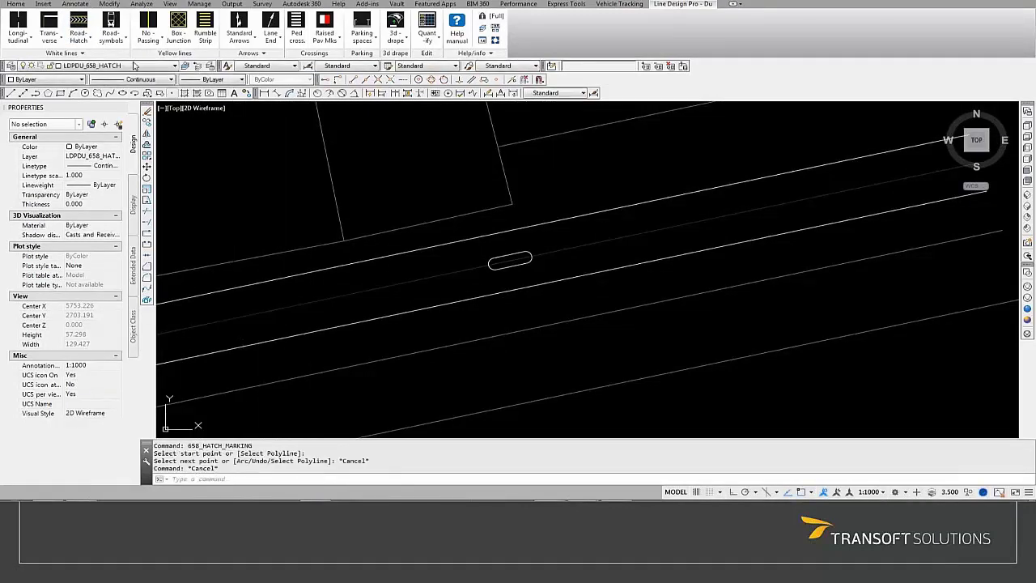
{"action": "left_click", "coordinate": [21, 485]}
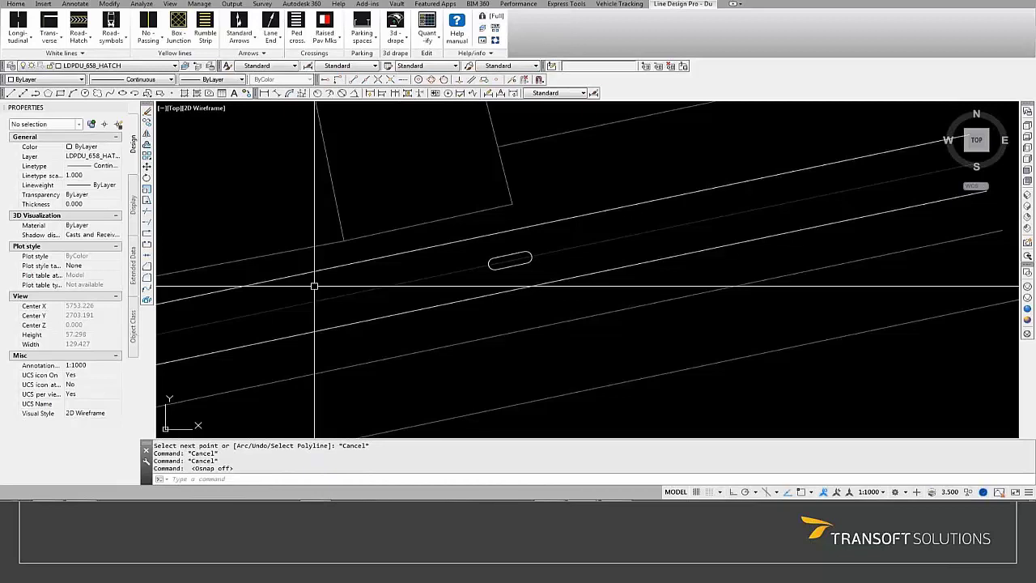
{"action": "mouse_move", "coordinate": [22, 491]}
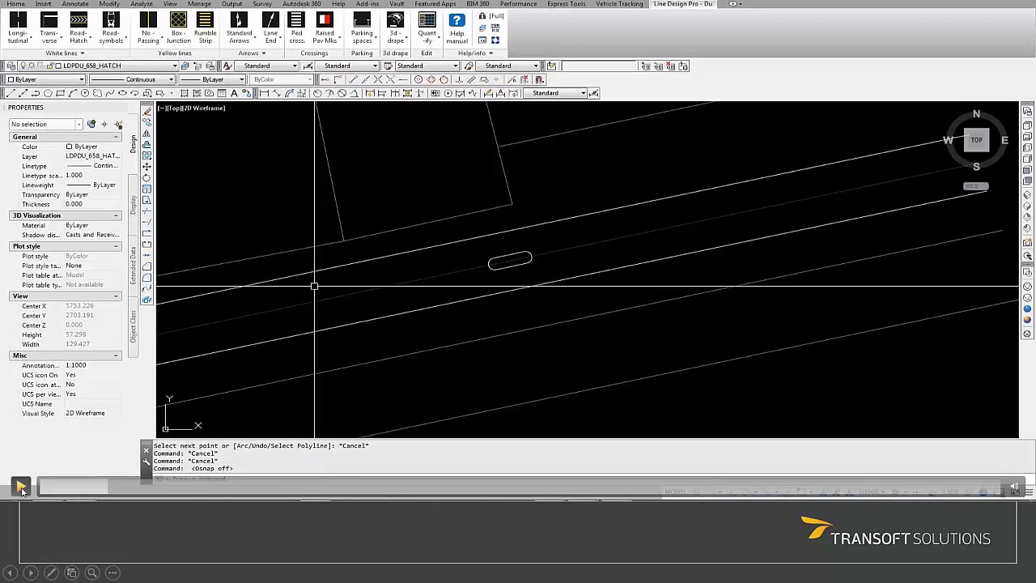
{"action": "left_click", "coordinate": [22, 491]}
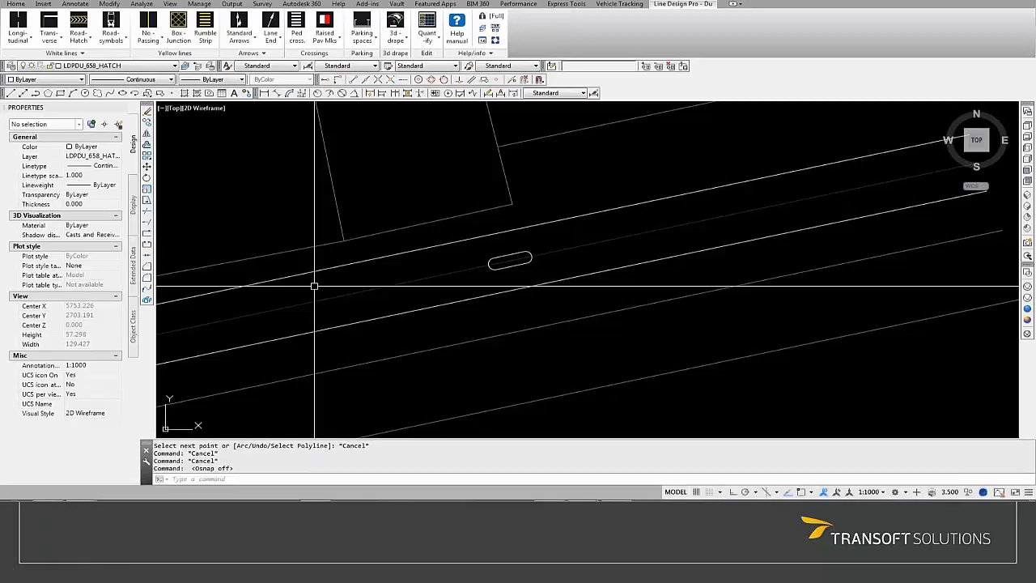
{"action": "mouse_move", "coordinate": [22, 491]}
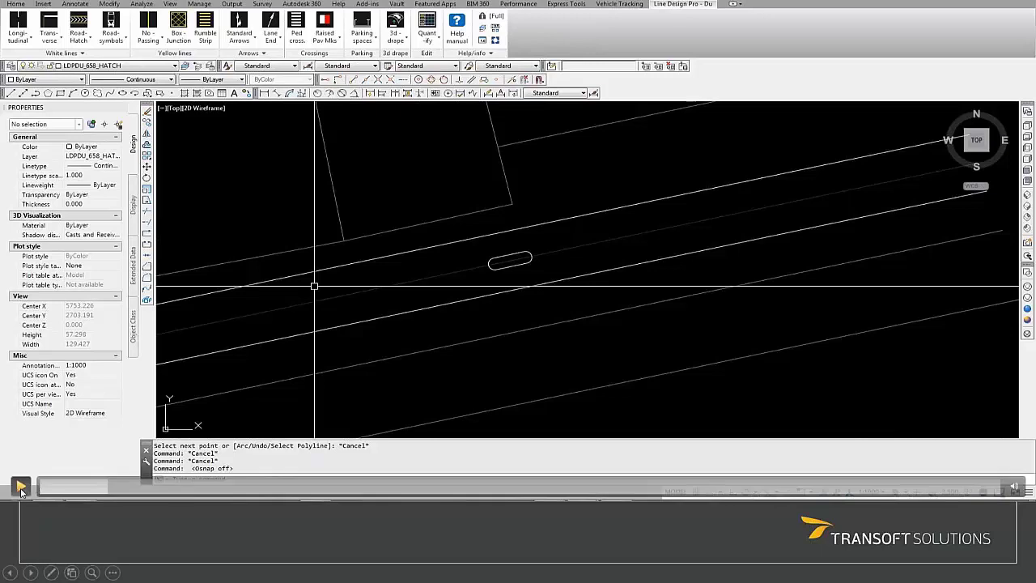
{"action": "left_click", "coordinate": [22, 487]}
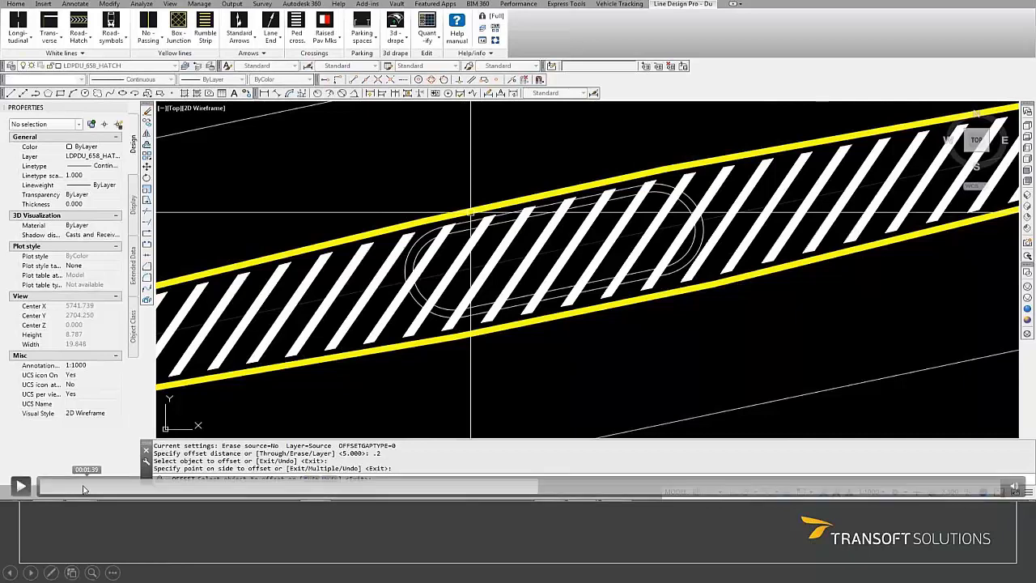
Resume the road hatch demo through adding the offset island outline as a knockout zone in the hatch
{"action": "left_click", "coordinate": [21, 485]}
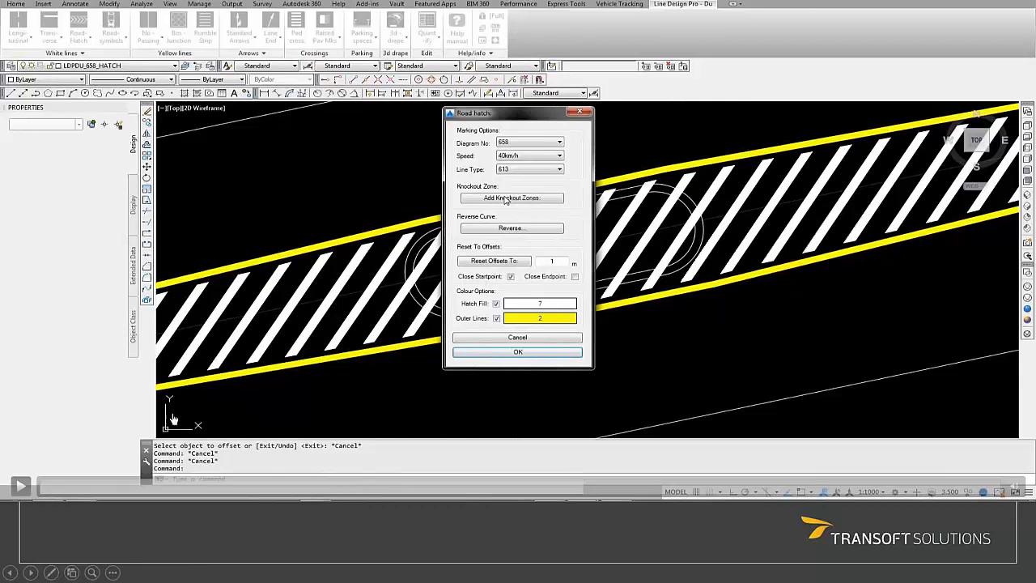
{"action": "mouse_move", "coordinate": [21, 488]}
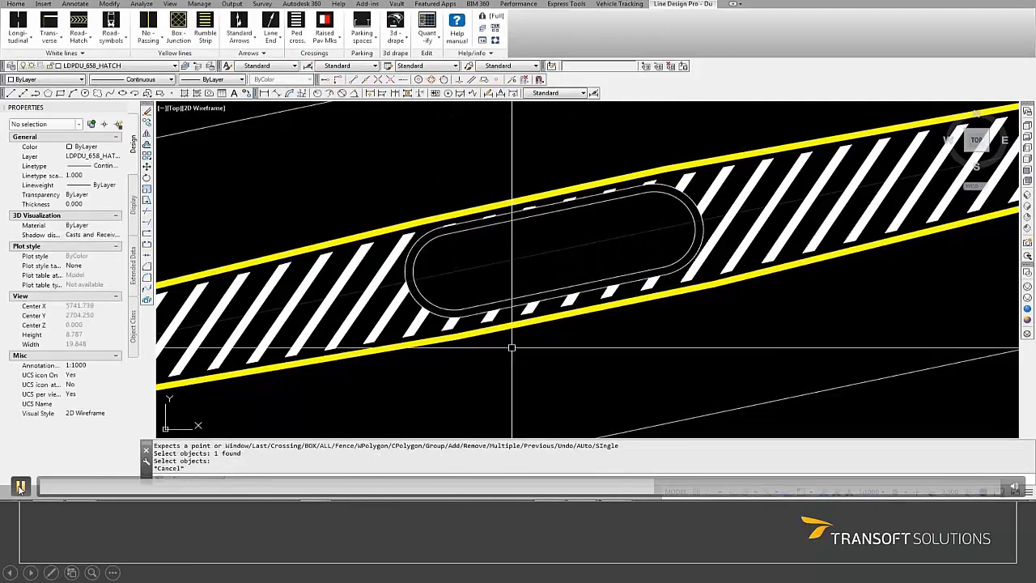
{"action": "left_click", "coordinate": [666, 246]}
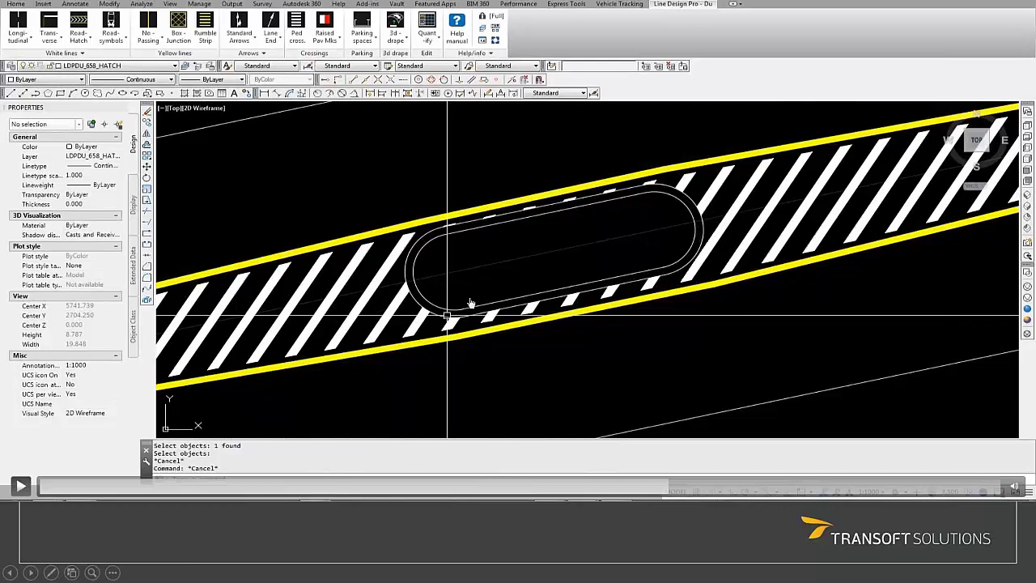
Continue playing the road hatch demo through selecting the finished marking and stretching its tapered ends
{"action": "left_click", "coordinate": [19, 486]}
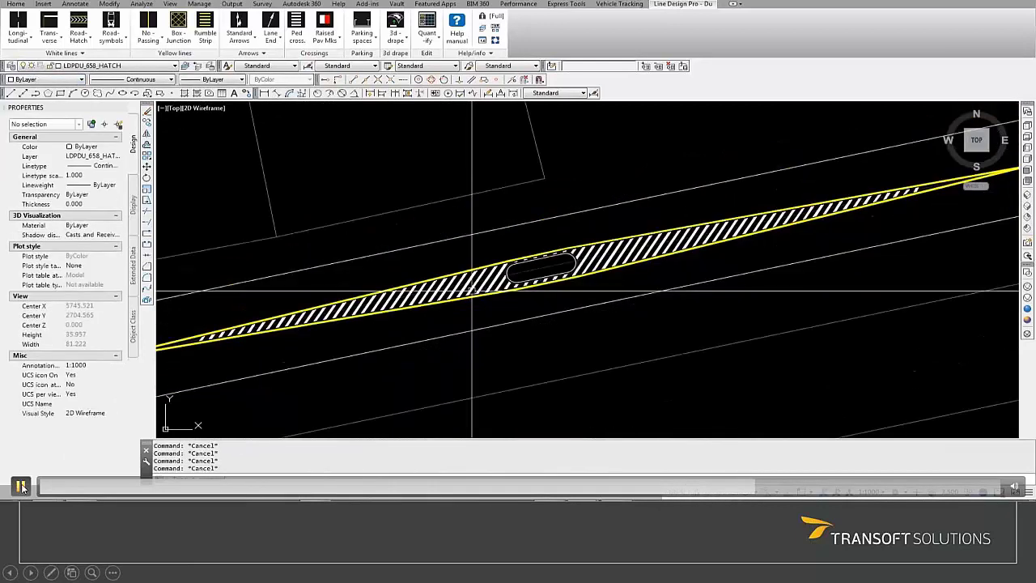
{"action": "left_click", "coordinate": [21, 487]}
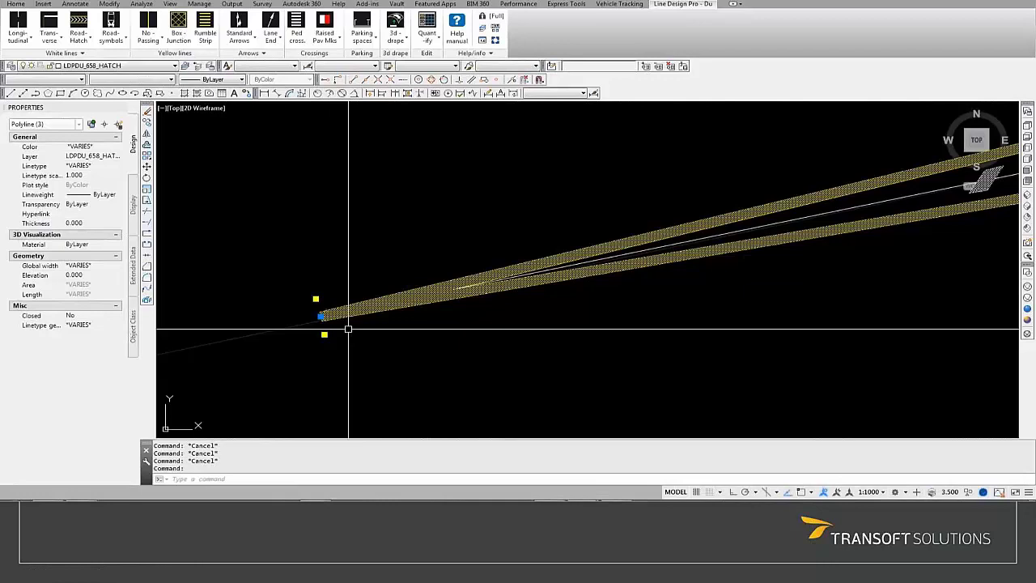
{"action": "mouse_move", "coordinate": [335, 381]}
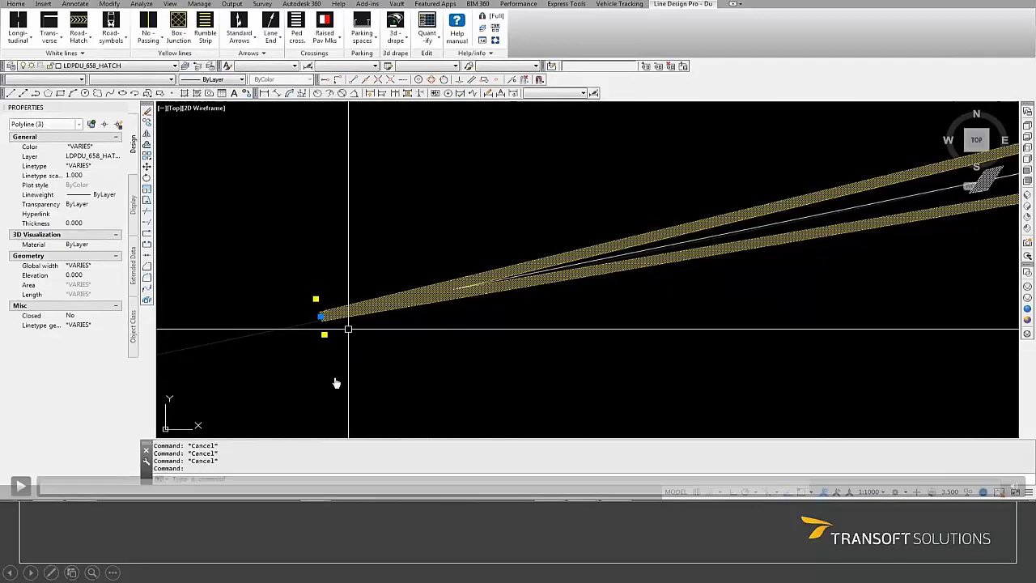
{"action": "left_click", "coordinate": [20, 488]}
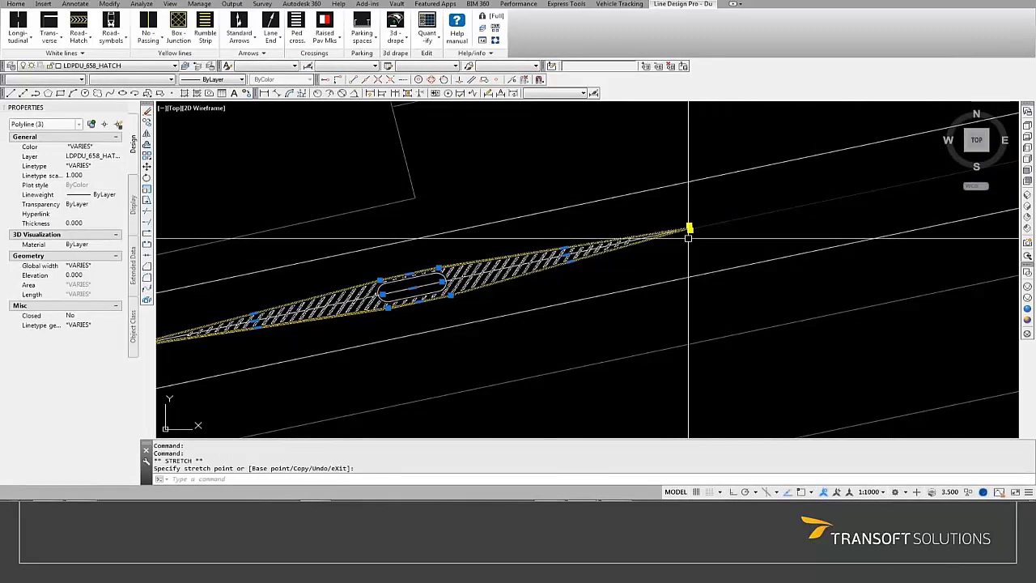
Play the roundabout approach demo covering the diagram 614 straight-left arrows and the pedestrian crossing beside the stop line
{"action": "mouse_move", "coordinate": [166, 393]}
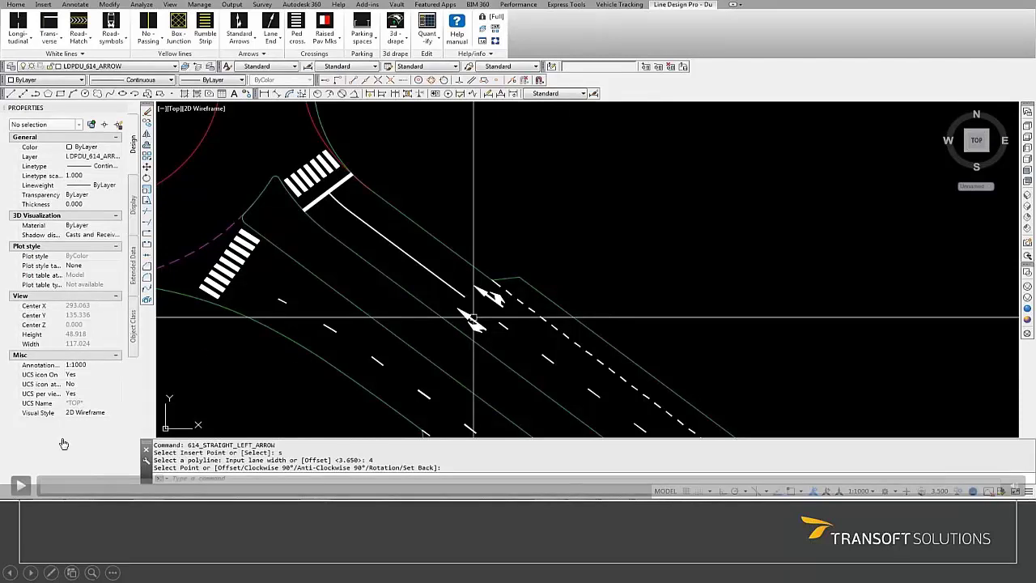
{"action": "left_click", "coordinate": [20, 485]}
{"action": "left_click", "coordinate": [20, 485]}
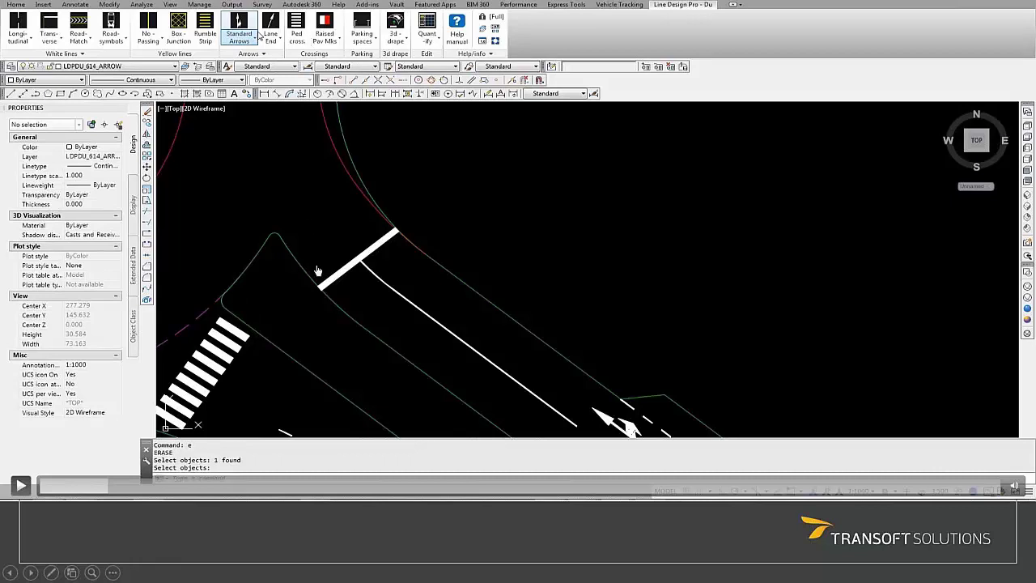
{"action": "left_click", "coordinate": [20, 484]}
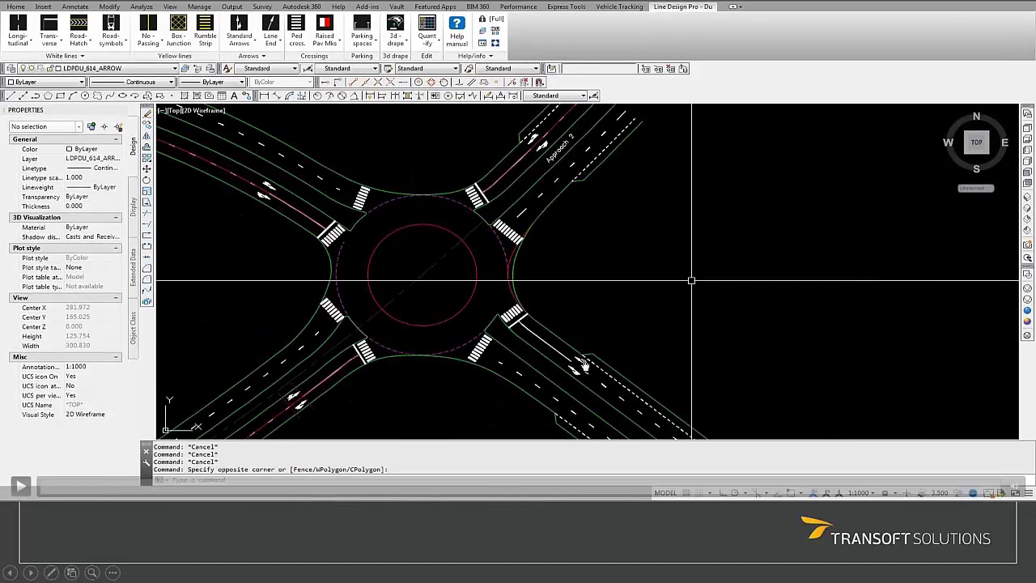
Play the Quantification demo that places the linear and symbol quantity tables beside the roundabout
{"action": "left_click", "coordinate": [21, 486]}
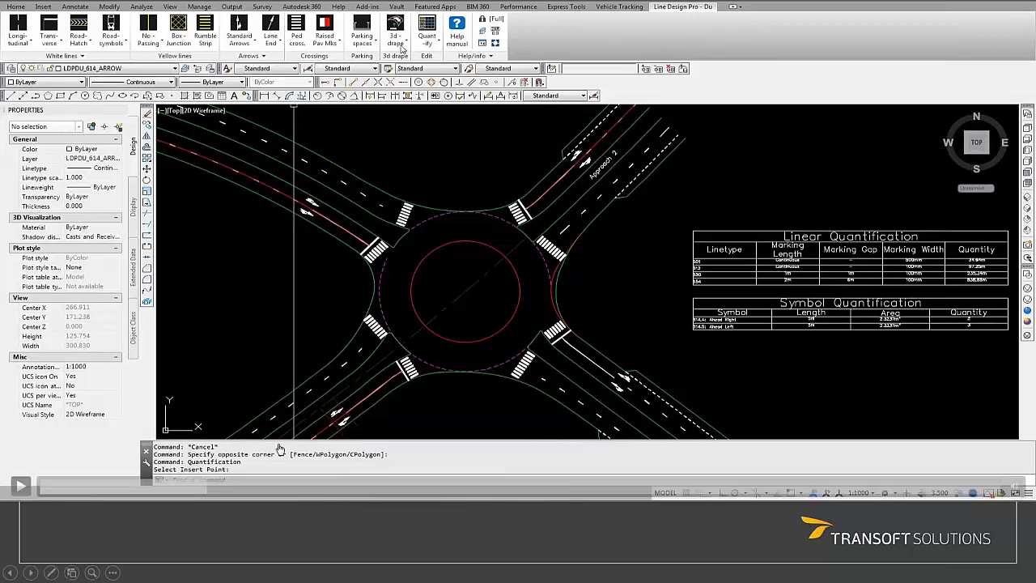
{"action": "left_click", "coordinate": [21, 486]}
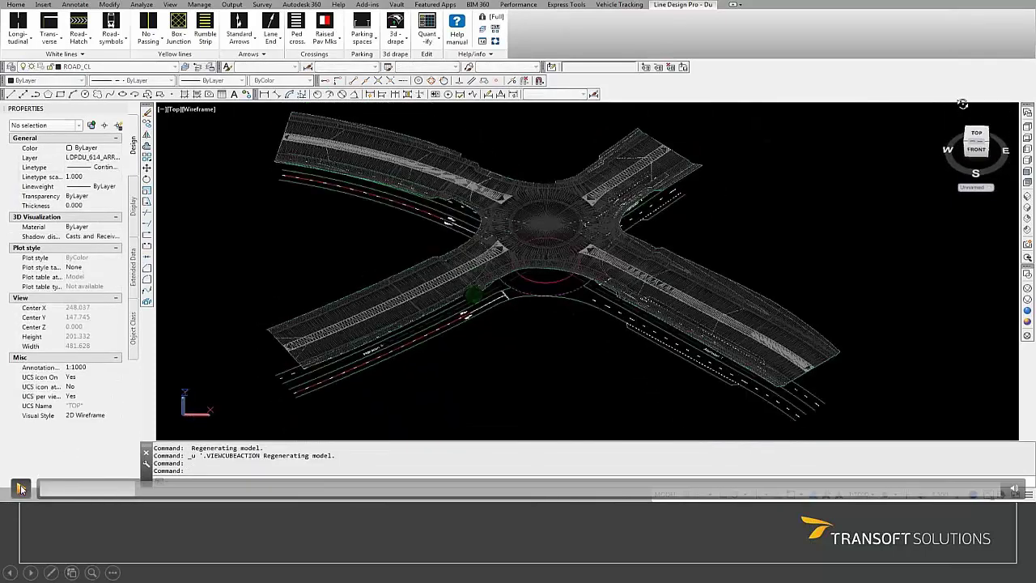
{"action": "left_click", "coordinate": [21, 488]}
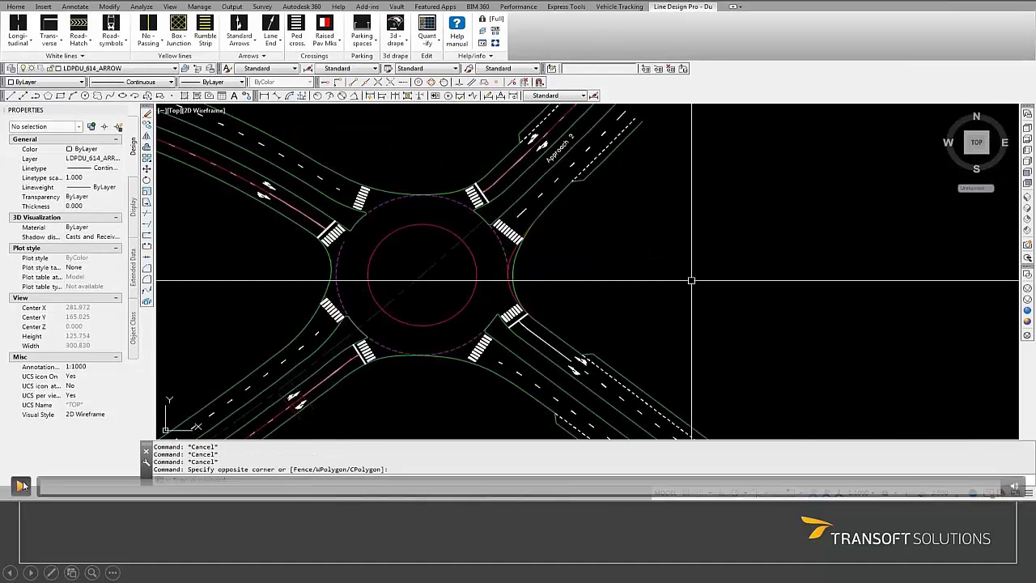
Play the Annotation demo that labels the diagram 654 marking and the diagram 603 pedestrian crossing
{"action": "left_click", "coordinate": [22, 486]}
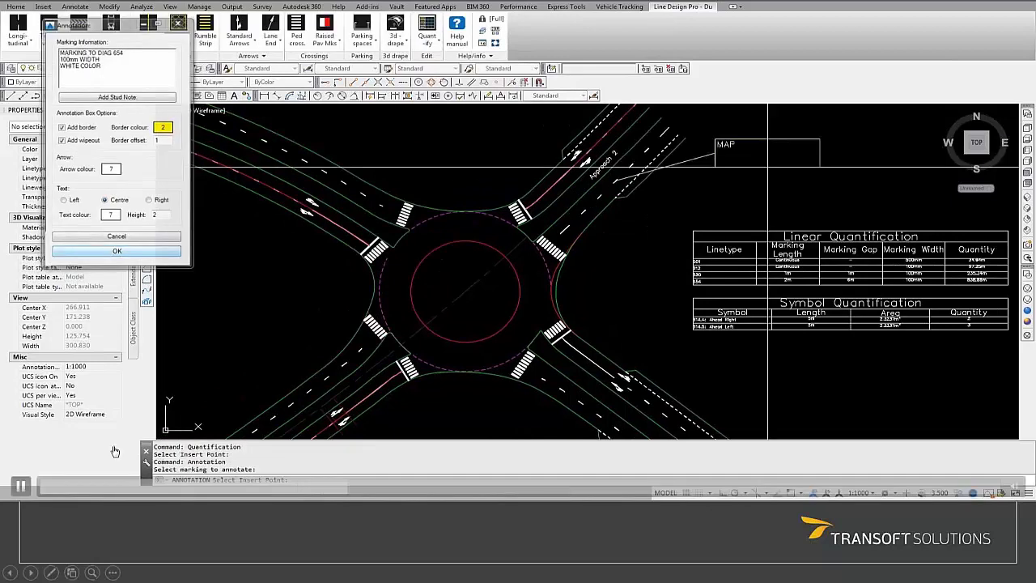
{"action": "left_click", "coordinate": [20, 485]}
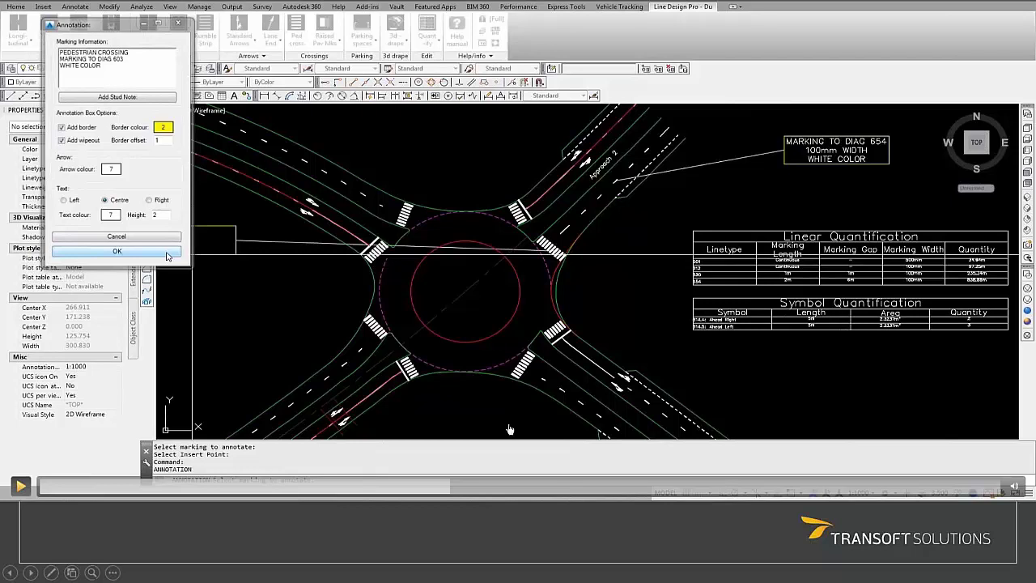
{"action": "left_click", "coordinate": [444, 488]}
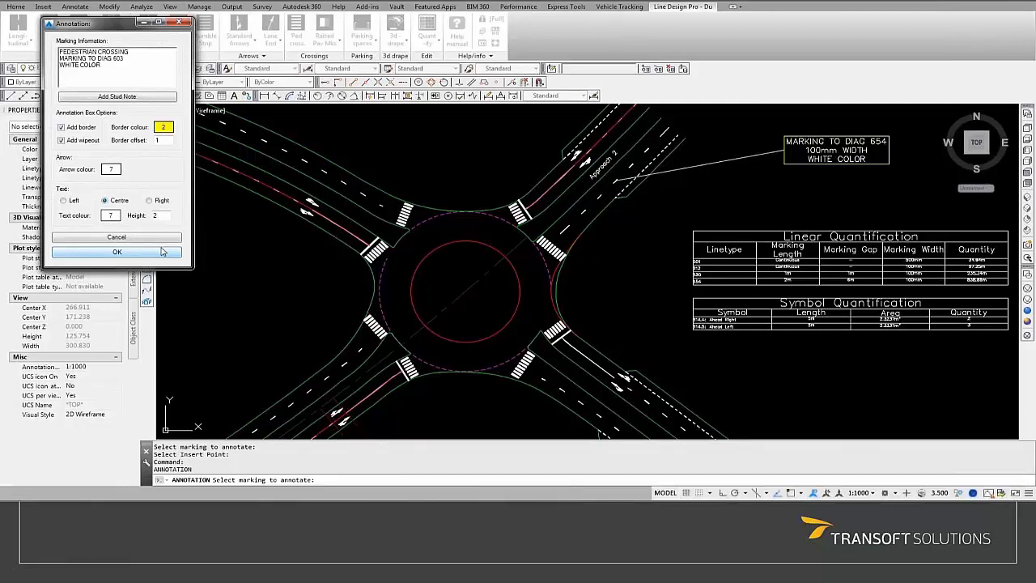
{"action": "mouse_move", "coordinate": [24, 486]}
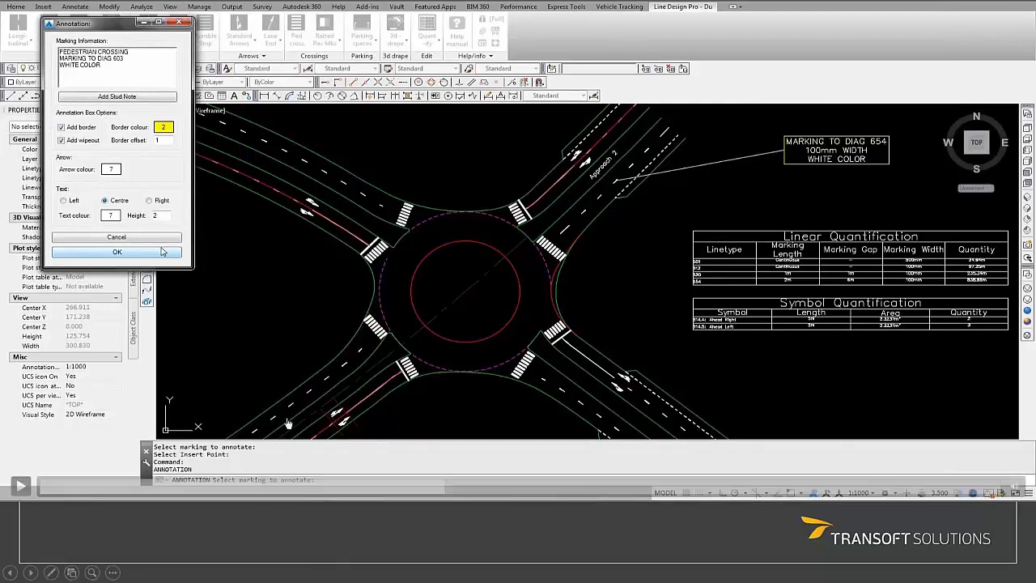
{"action": "left_click", "coordinate": [23, 486]}
{"action": "left_click", "coordinate": [21, 486]}
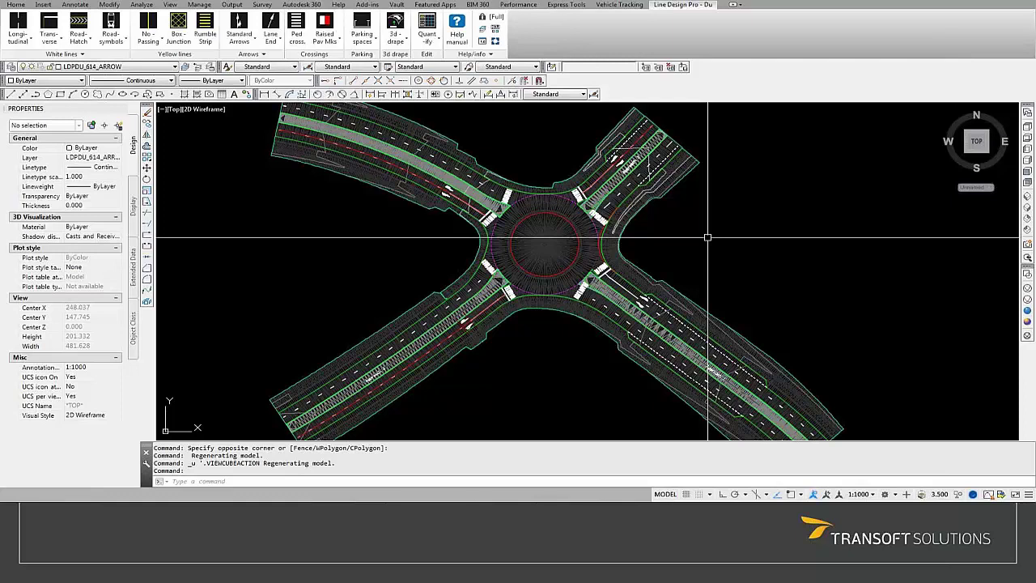
Play the 3D drape demo in which the roundabout markings are draped onto the Road surface and reviewed in 3D
{"action": "key", "text": "space"}
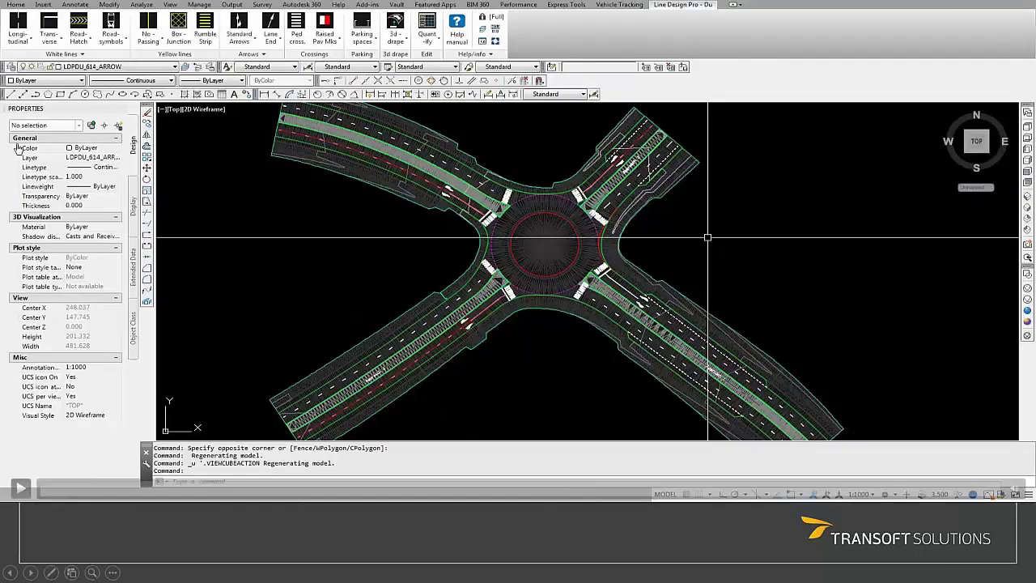
{"action": "left_click", "coordinate": [20, 488]}
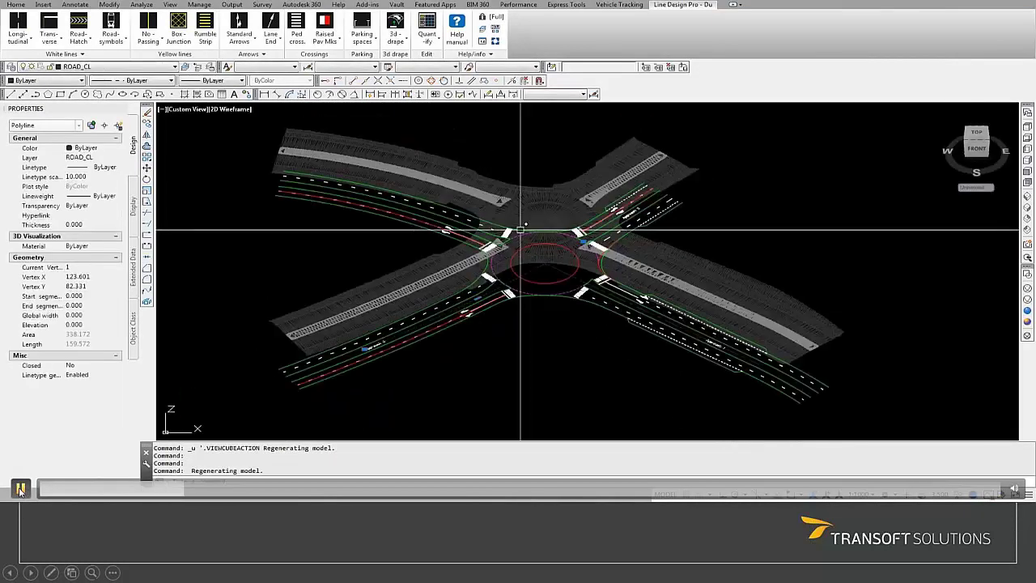
{"action": "left_click", "coordinate": [20, 488]}
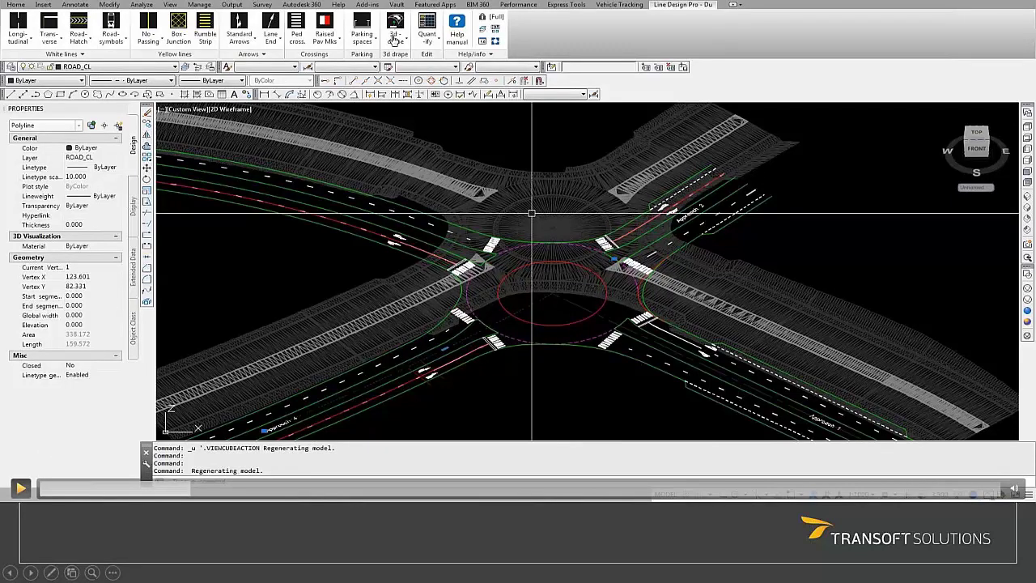
{"action": "left_click", "coordinate": [22, 489]}
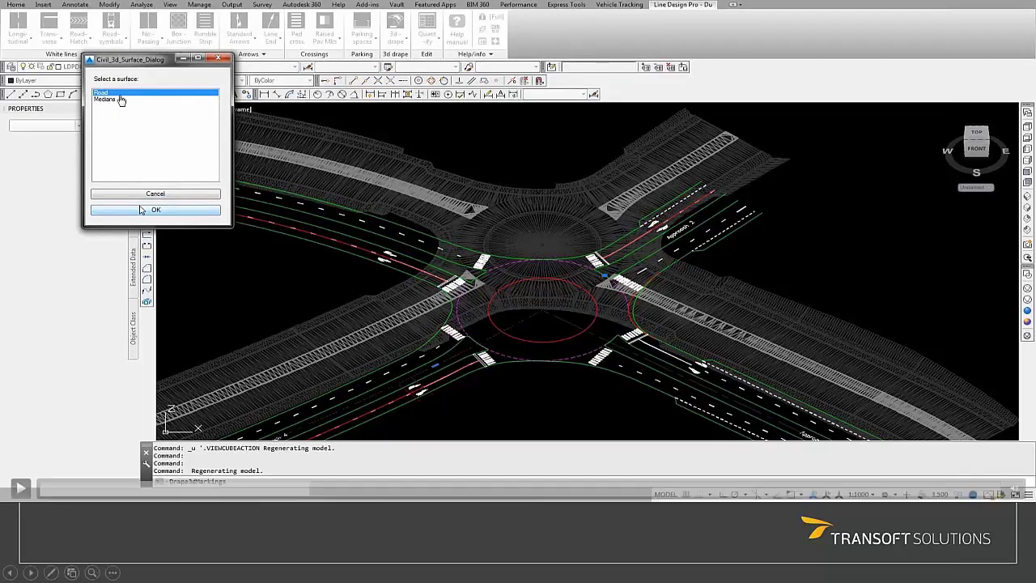
{"action": "left_click", "coordinate": [20, 488]}
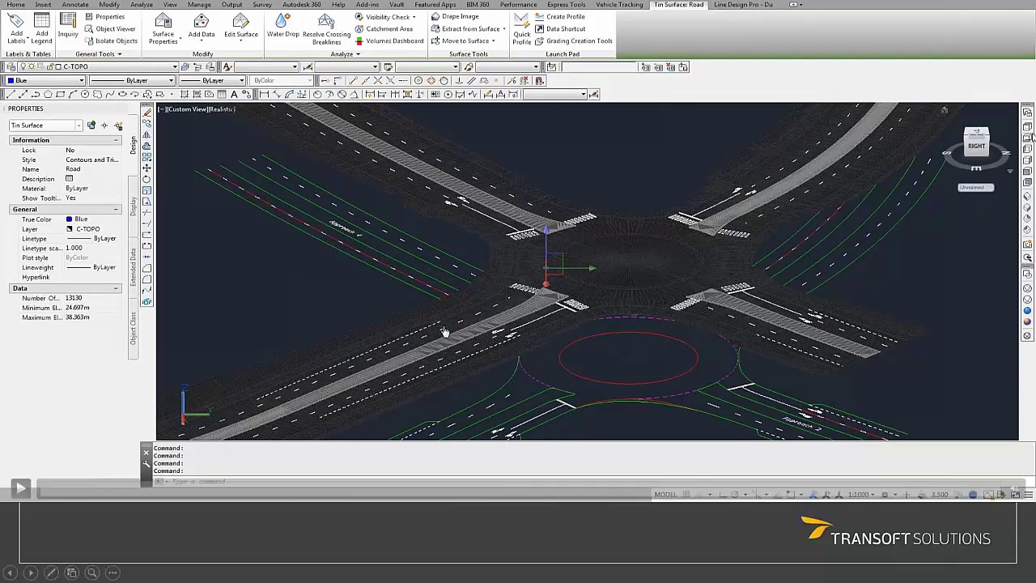
{"action": "left_click", "coordinate": [20, 489]}
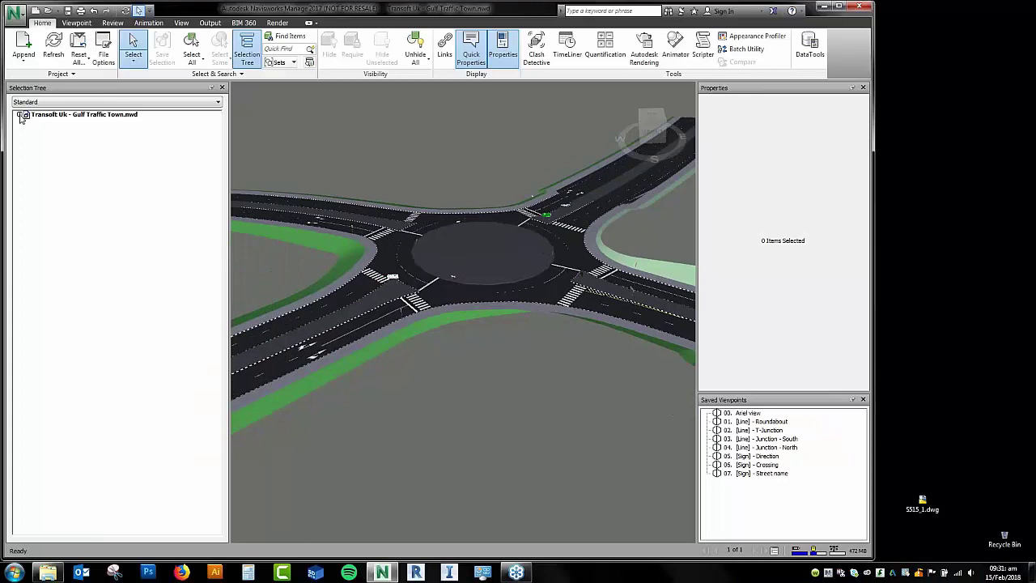
In the maximized Navisworks window, expand the Gulf Traffic Town model and show the Ariel view and [Line] - Roundabout viewpoints
{"action": "left_click", "coordinate": [19, 115]}
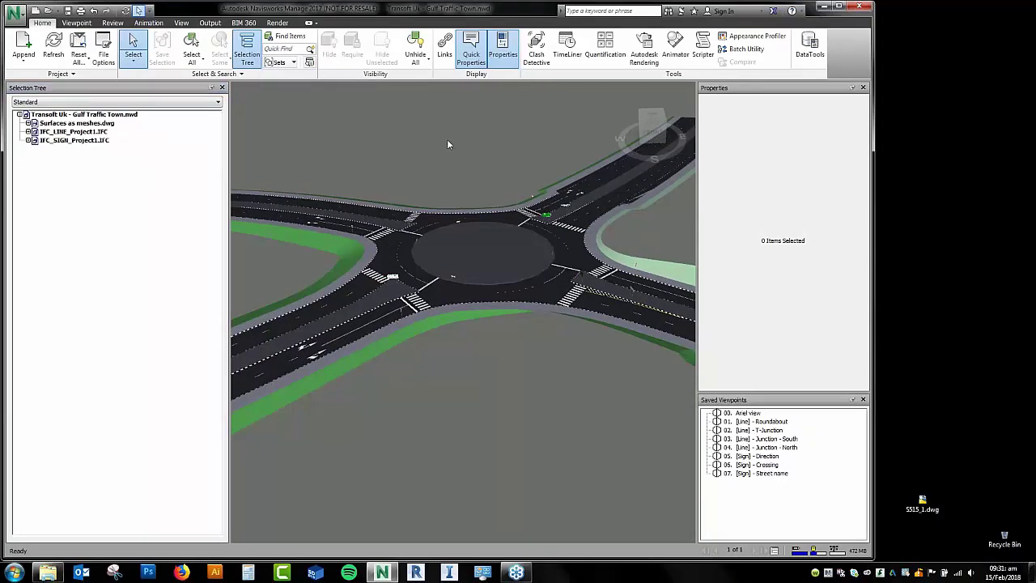
{"action": "left_click", "coordinate": [839, 6]}
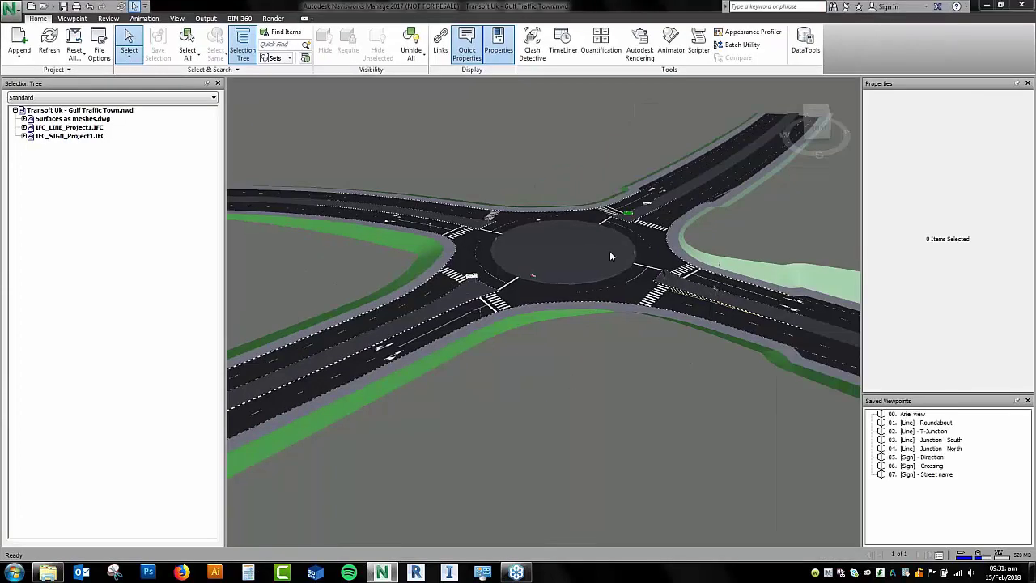
{"action": "left_click", "coordinate": [910, 413]}
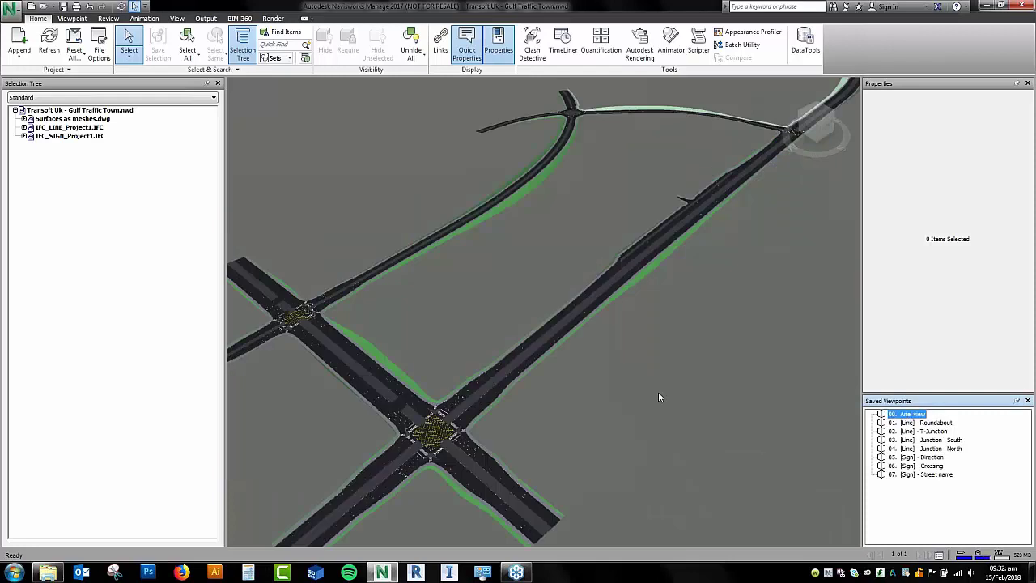
{"action": "key", "text": "Down"}
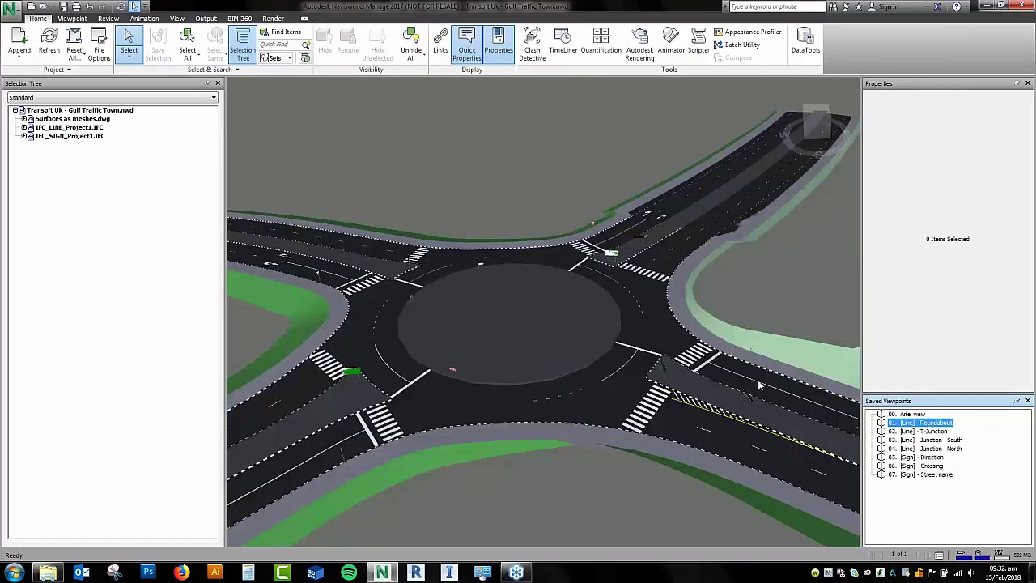
Show the [Line] - T-Junction viewpoint and select the yellow box marking to list the line items of IFC_LINE_Project1
{"action": "left_click", "coordinate": [920, 432]}
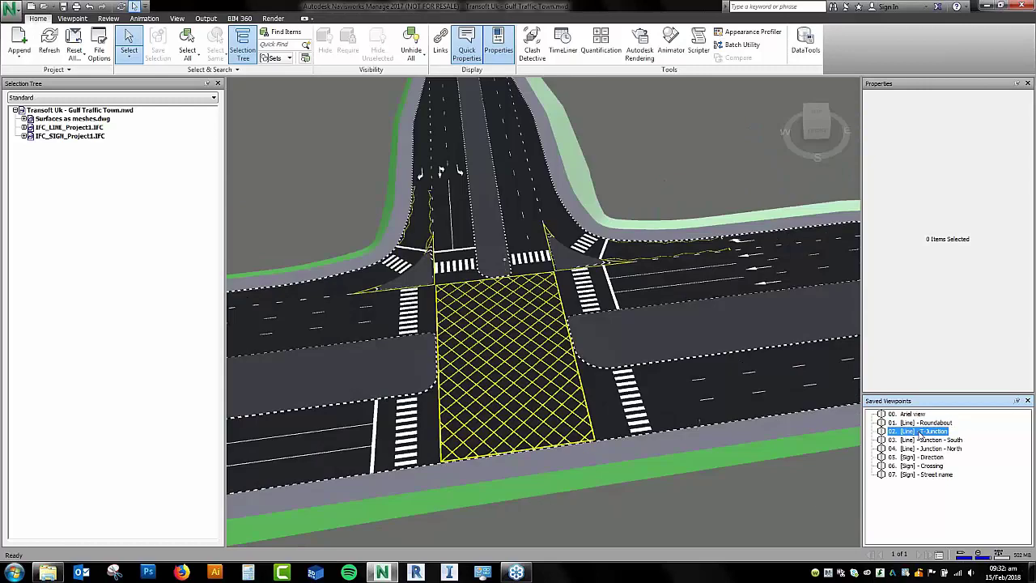
{"action": "left_click", "coordinate": [552, 292]}
{"action": "left_click", "coordinate": [40, 412]}
{"action": "scroll", "coordinate": [123, 288], "scroll_direction": "up", "scroll_amount": 15}
{"action": "scroll", "coordinate": [123, 287], "scroll_direction": "up", "scroll_amount": 10}
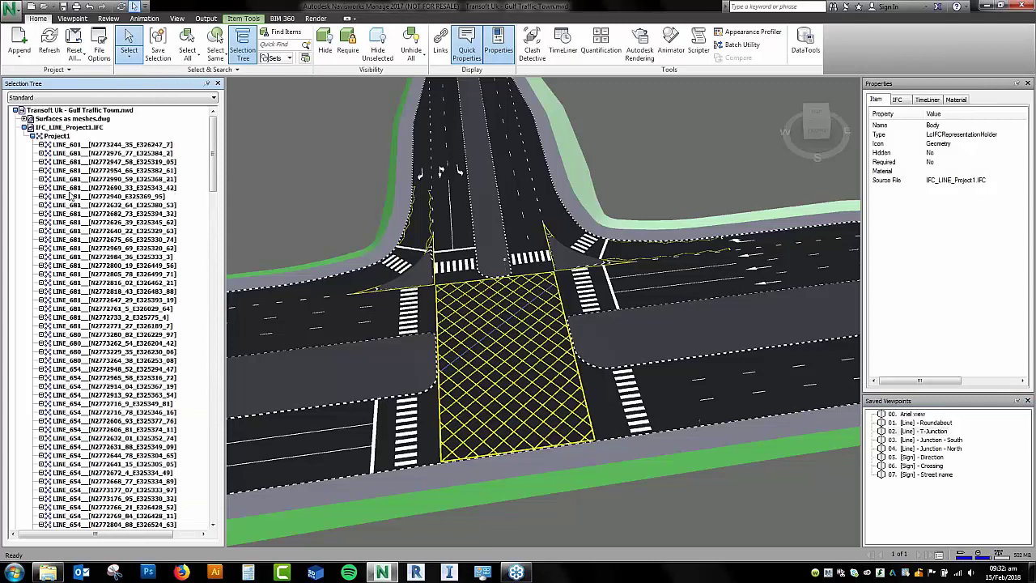
Select a LINE_654 marking from the IFC_LINE_Project1 items and review its BIM data properties from GLOBALID onward
{"action": "scroll", "coordinate": [101, 175], "scroll_direction": "down", "scroll_amount": 6}
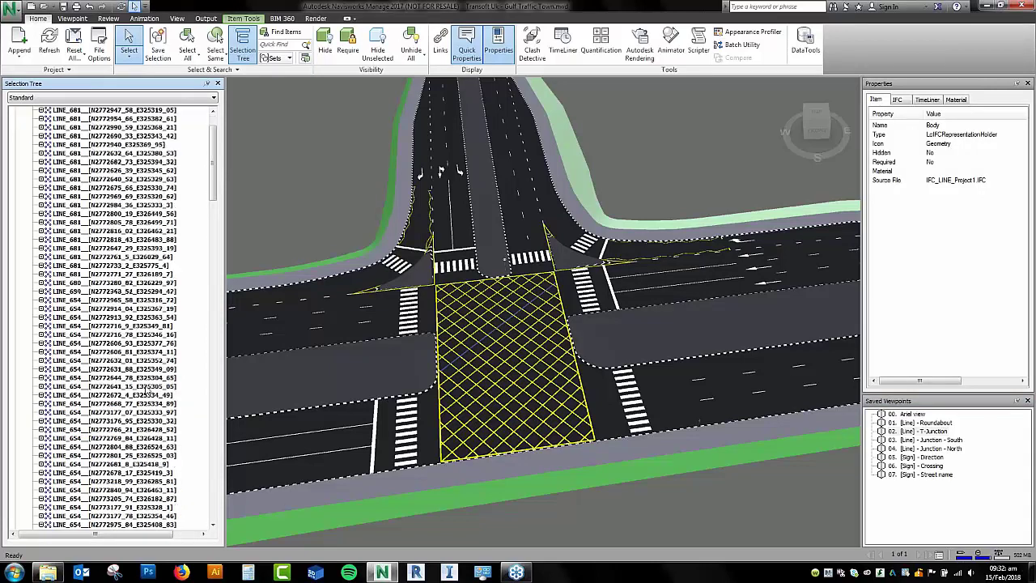
{"action": "left_click", "coordinate": [122, 412]}
{"action": "left_click", "coordinate": [916, 100]}
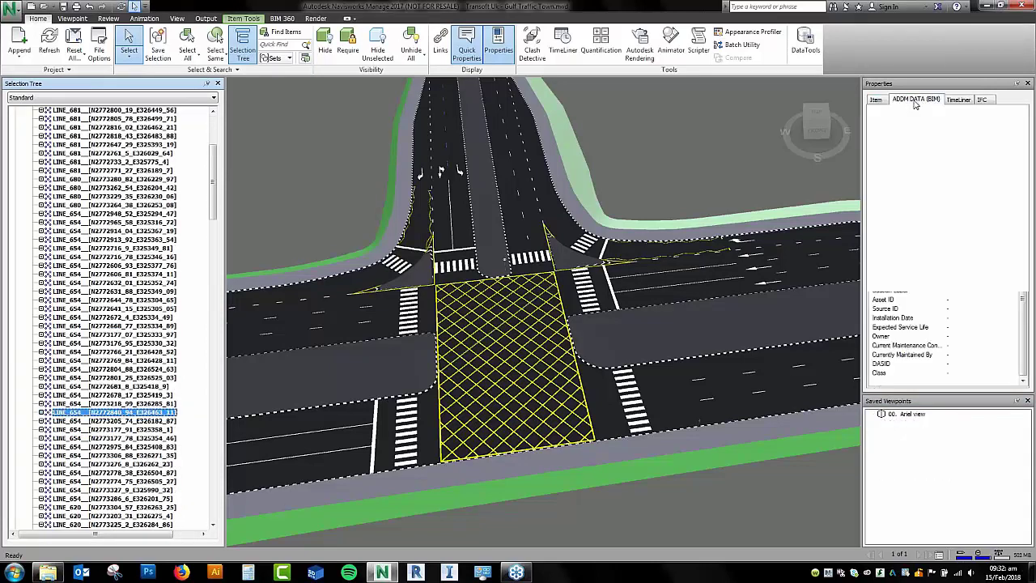
{"action": "left_click_drag", "start_coordinate": [1027, 268], "coordinate": [1031, 158]}
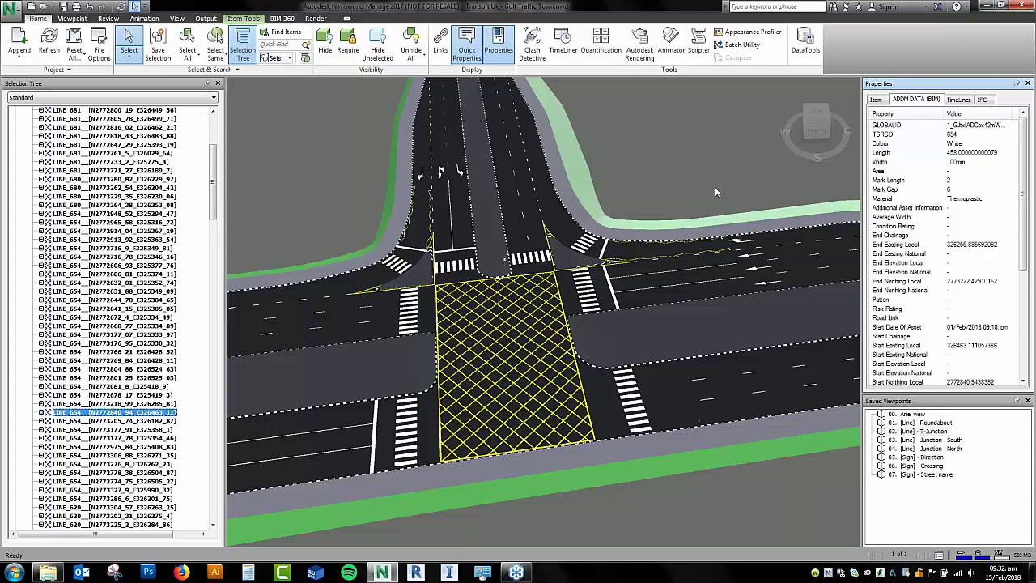
Clear the selection and collapse Project1 under IFC_LINE_Project1.IFC in the model tree
{"action": "left_click", "coordinate": [670, 167]}
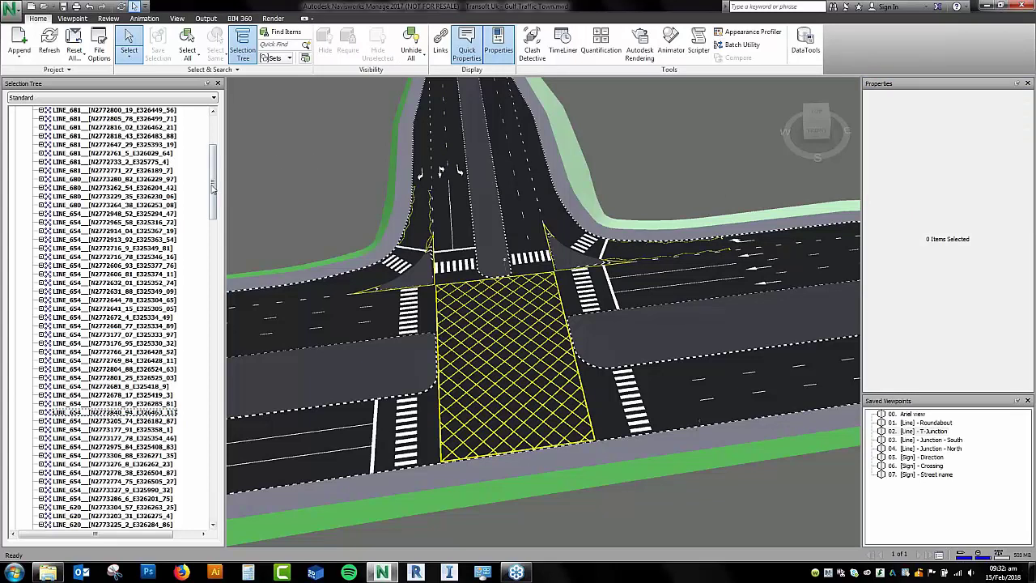
{"action": "left_click_drag", "start_coordinate": [214, 189], "coordinate": [215, 154]}
{"action": "left_click", "coordinate": [32, 136]}
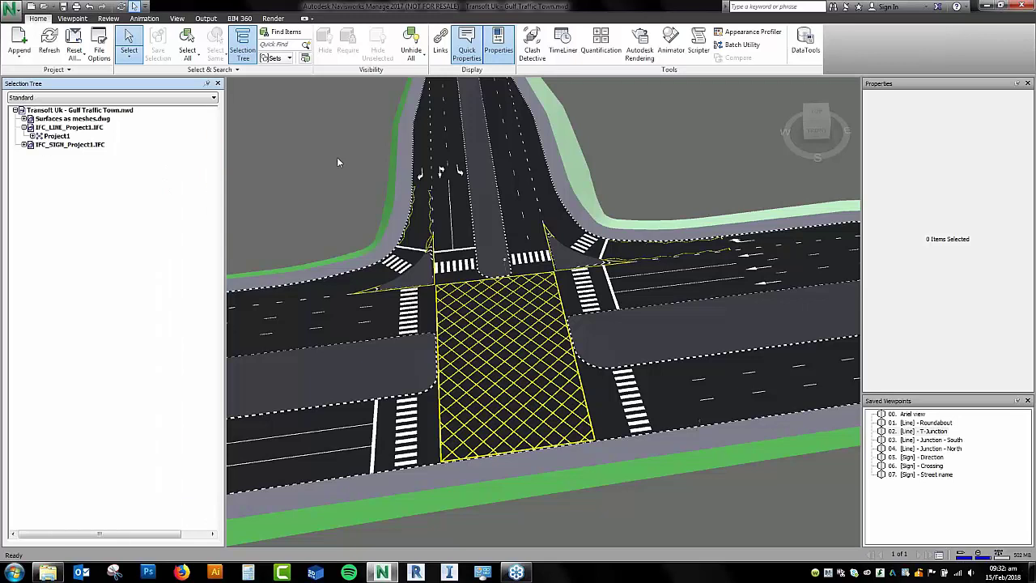
Show the [Line] - Junction - South and [Line] - Junction - North viewpoints
{"action": "left_click", "coordinate": [923, 439]}
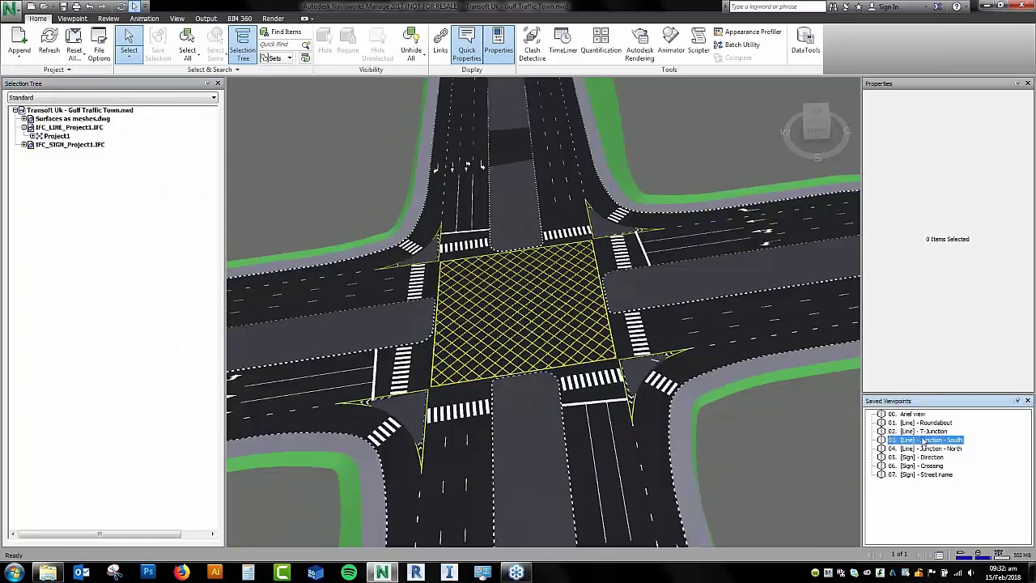
{"action": "left_click", "coordinate": [925, 450]}
{"action": "left_click", "coordinate": [923, 441]}
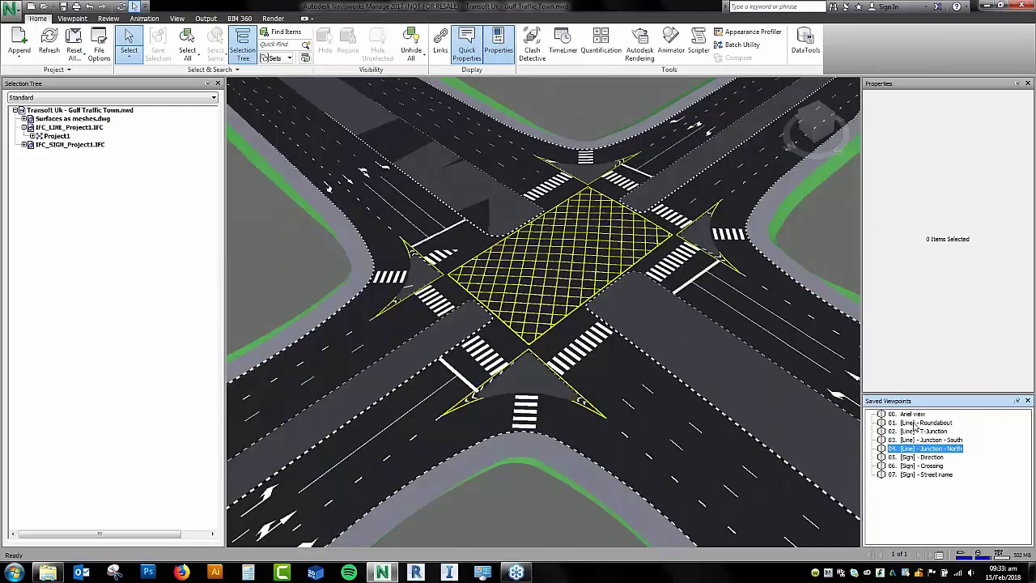
{"action": "left_click", "coordinate": [921, 423]}
{"action": "left_click", "coordinate": [911, 441]}
Show the [Sign] - Direction viewpoint, select the Omar Bin Al Khatab St sign face and find its assembly in IFC_SIGN_Project1
{"action": "left_click", "coordinate": [912, 457]}
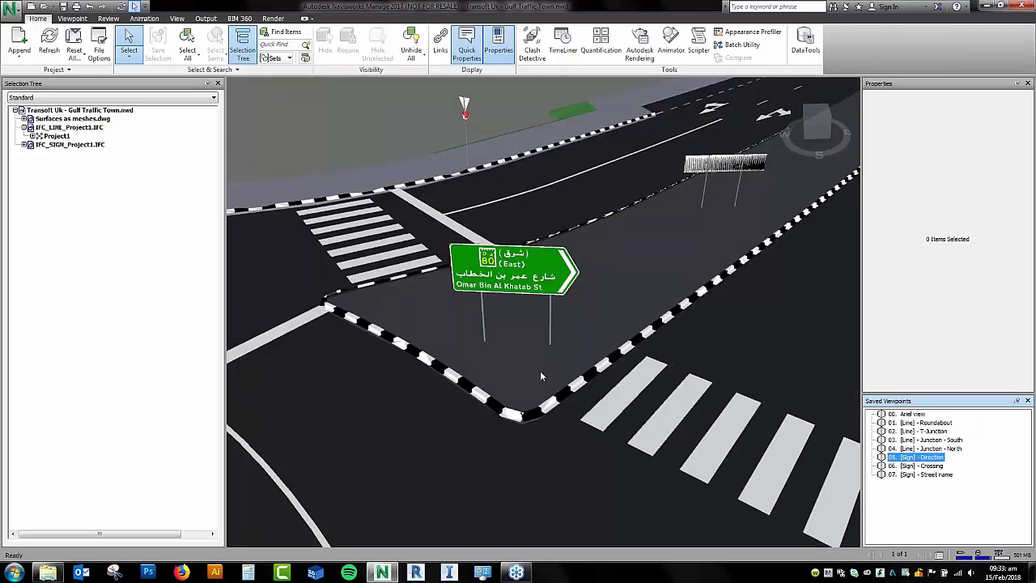
{"action": "mouse_move", "coordinate": [565, 386]}
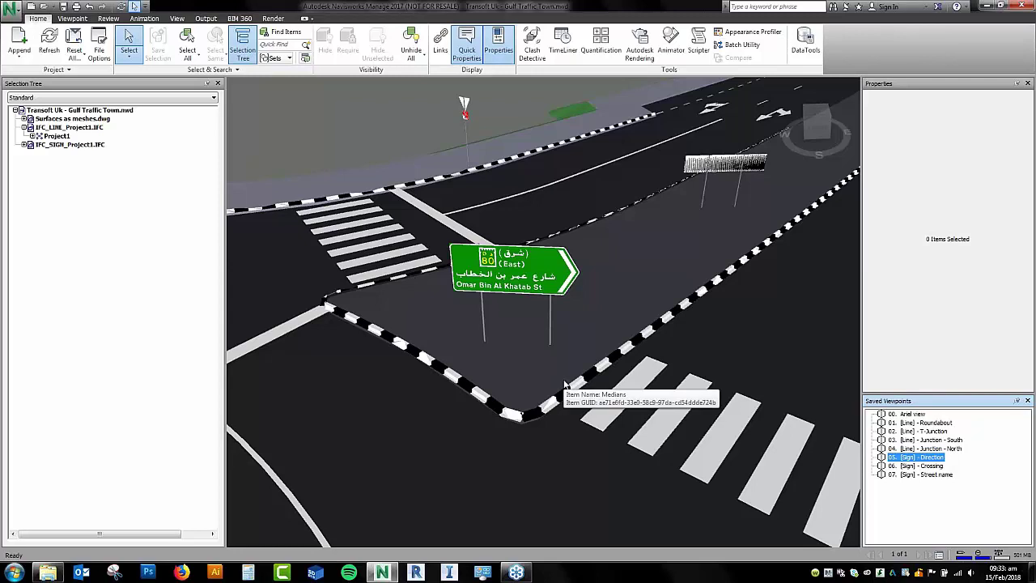
{"action": "left_click", "coordinate": [548, 252]}
{"action": "scroll", "coordinate": [547, 253], "scroll_direction": "up", "scroll_amount": 3}
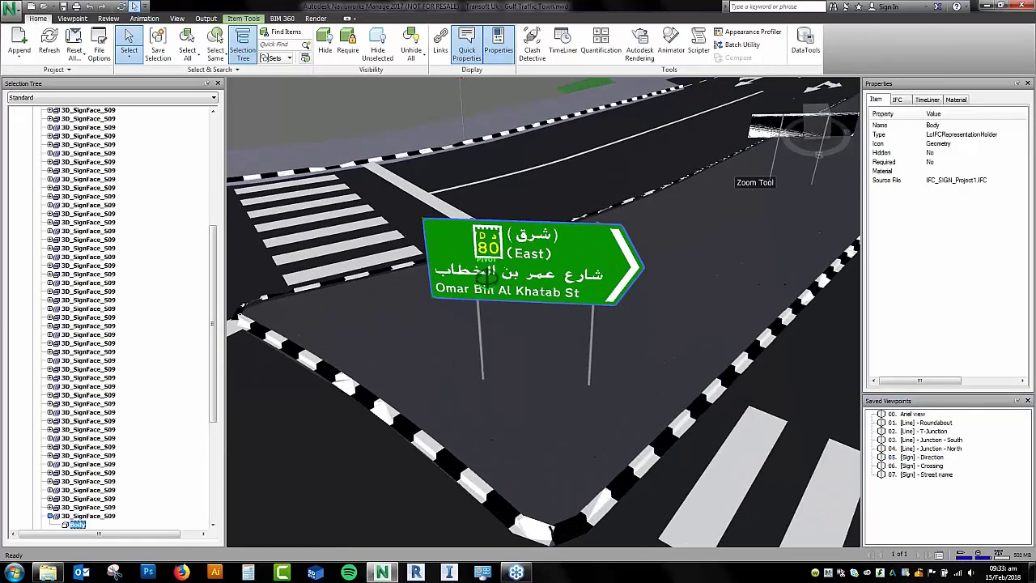
{"action": "left_click_drag", "start_coordinate": [213, 323], "coordinate": [213, 212]}
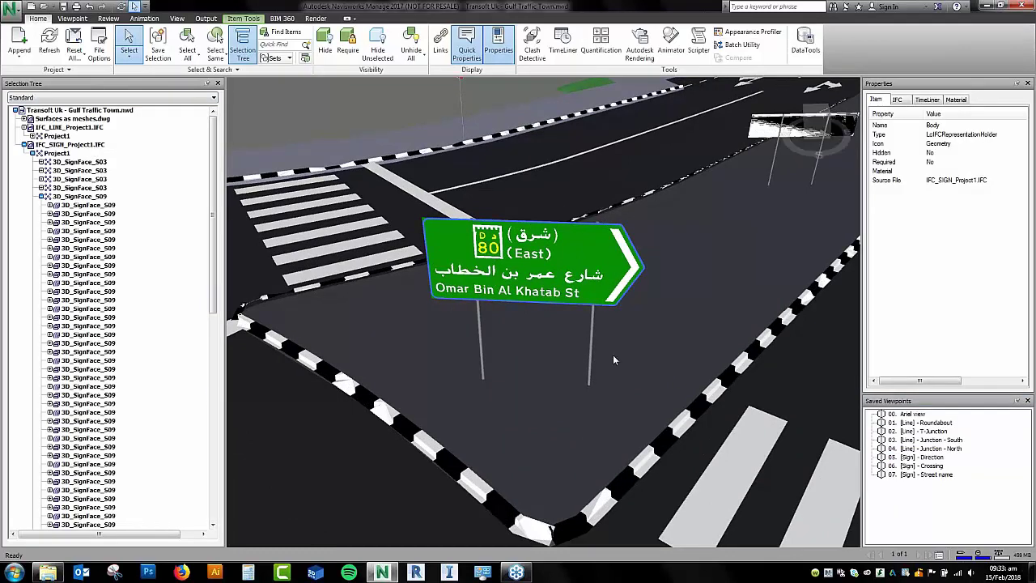
Select a support post of the Omar Bin Al Khatab St sign and examine the sign from another angle
{"action": "left_click", "coordinate": [589, 369]}
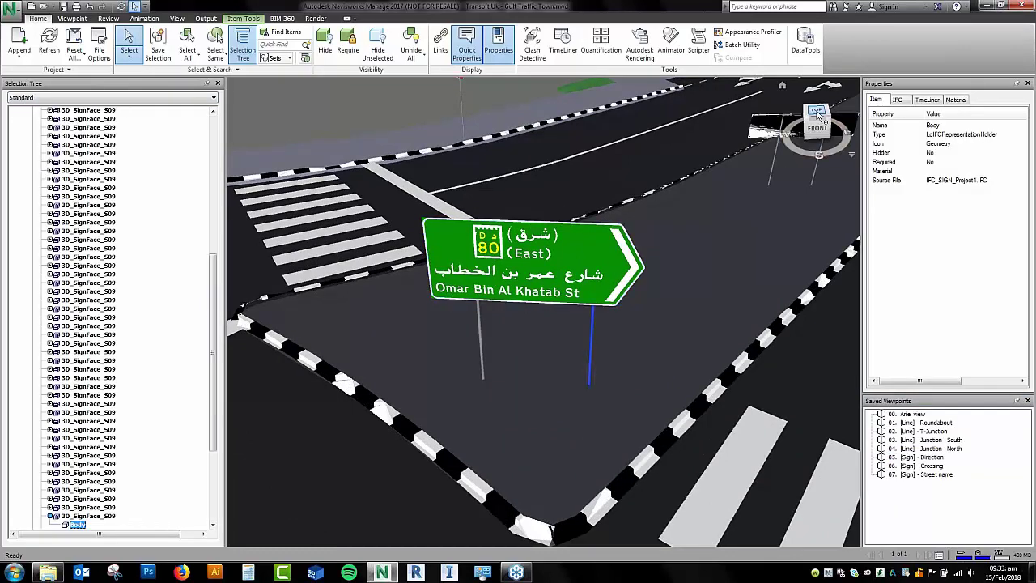
{"action": "middle_click_drag", "start_coordinate": [589, 369], "coordinate": [712, 348], "text": "shift"}
{"action": "scroll", "coordinate": [508, 267], "scroll_direction": "down", "scroll_amount": 3}
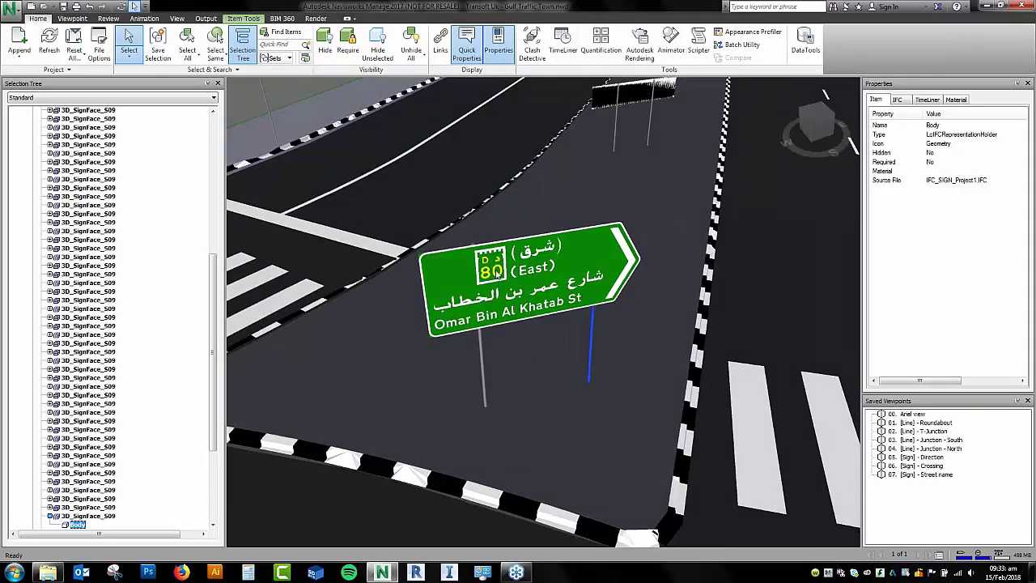
Select the post of the triangular sign beside the pedestrian crossing, examine the sign's front face, and clear the selection
{"action": "scroll", "coordinate": [507, 267], "scroll_direction": "down", "scroll_amount": 3}
{"action": "scroll", "coordinate": [521, 203], "scroll_direction": "up", "scroll_amount": 10}
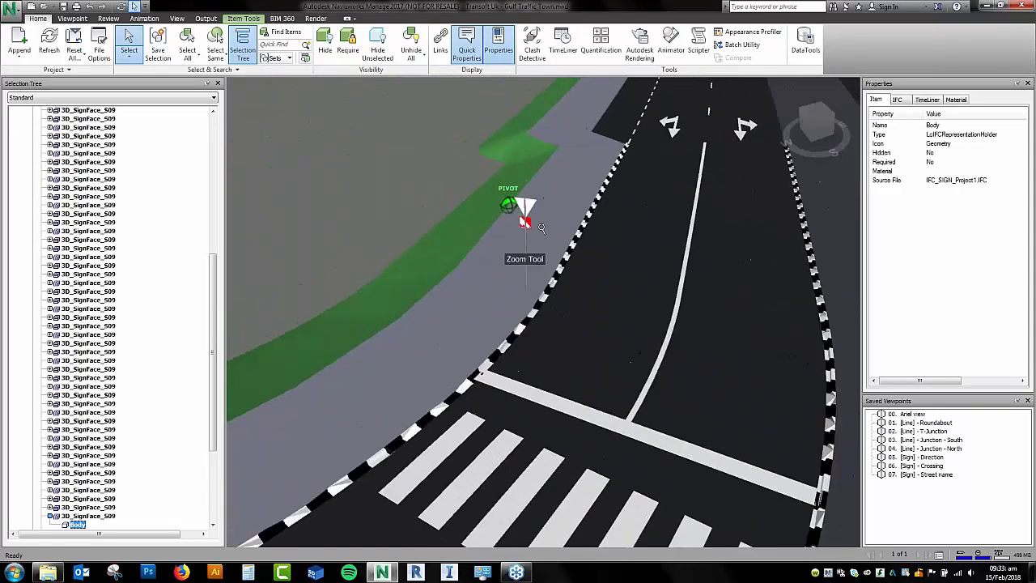
{"action": "left_click", "coordinate": [485, 281]}
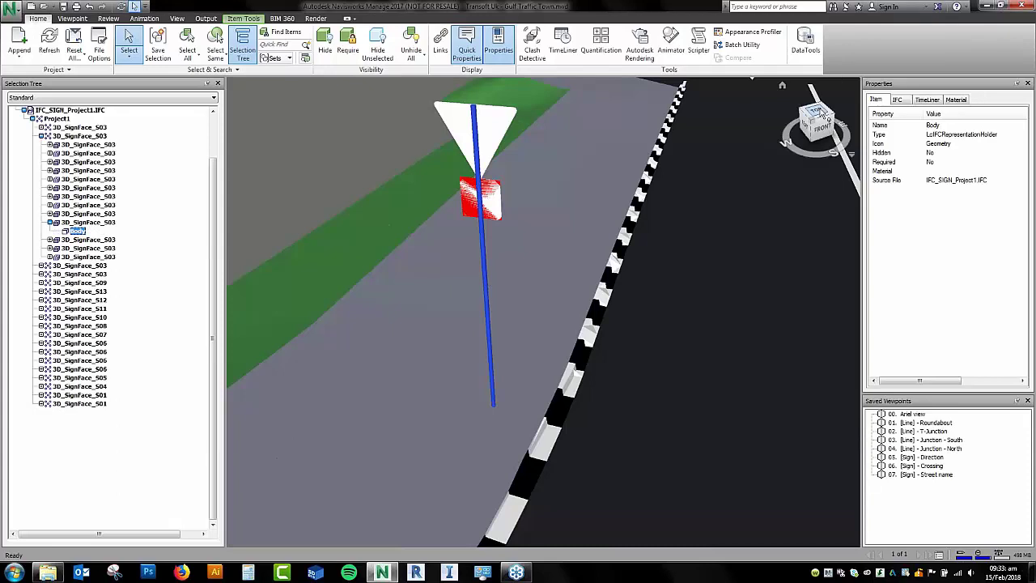
{"action": "mouse_move", "coordinate": [485, 281]}
{"action": "middle_mouse_down", "text": "shift"}
{"action": "mouse_move", "coordinate": [518, 251]}
{"action": "mouse_move", "coordinate": [764, 183]}
{"action": "middle_mouse_up", "text": "shift"}
{"action": "key", "text": "Escape"}
{"action": "scroll", "coordinate": [550, 257], "scroll_direction": "down", "scroll_amount": 10}
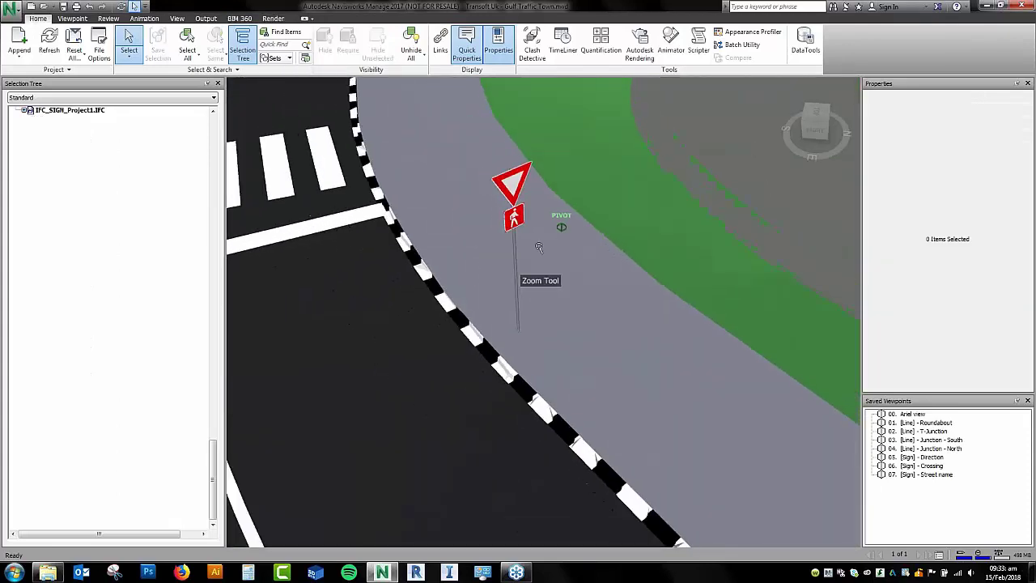
Select the whole 614_4_ARROW marking on the roundabout approach and display its BIM data properties
{"action": "scroll", "coordinate": [551, 257], "scroll_direction": "down", "scroll_amount": 5}
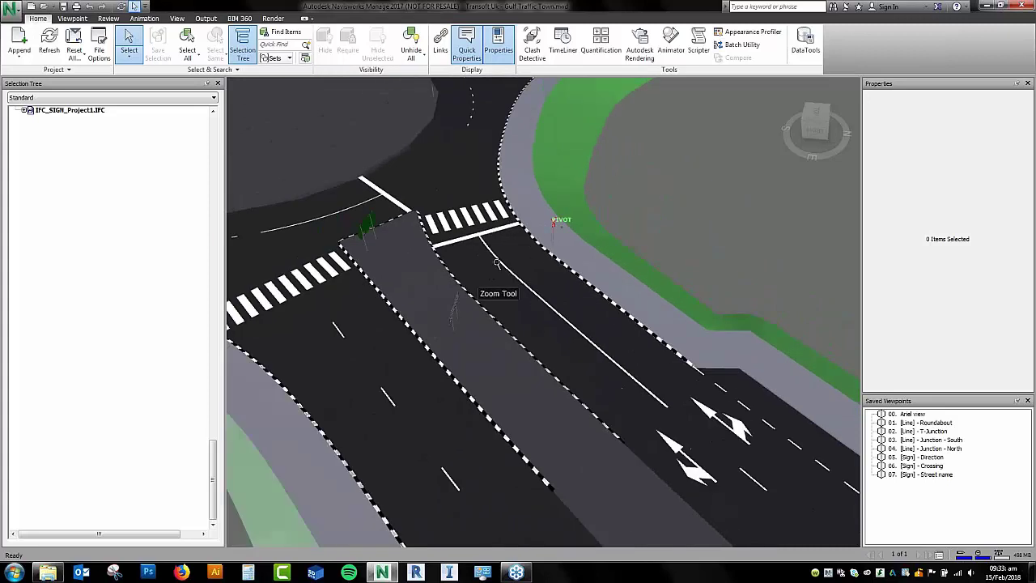
{"action": "scroll", "coordinate": [486, 251], "scroll_direction": "up", "scroll_amount": 8}
{"action": "middle_click_drag", "start_coordinate": [599, 248], "coordinate": [546, 365]}
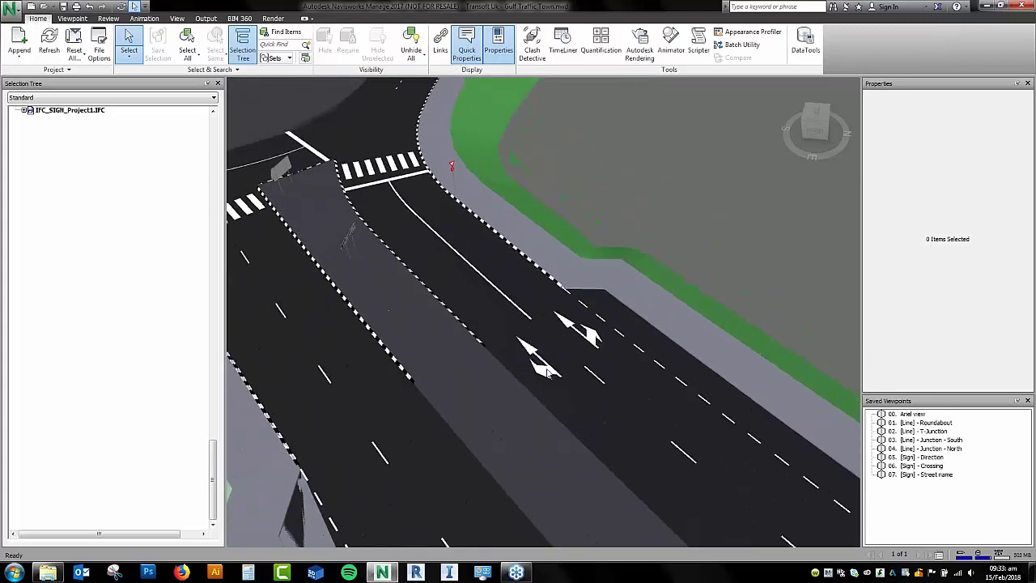
{"action": "left_click", "coordinate": [588, 337]}
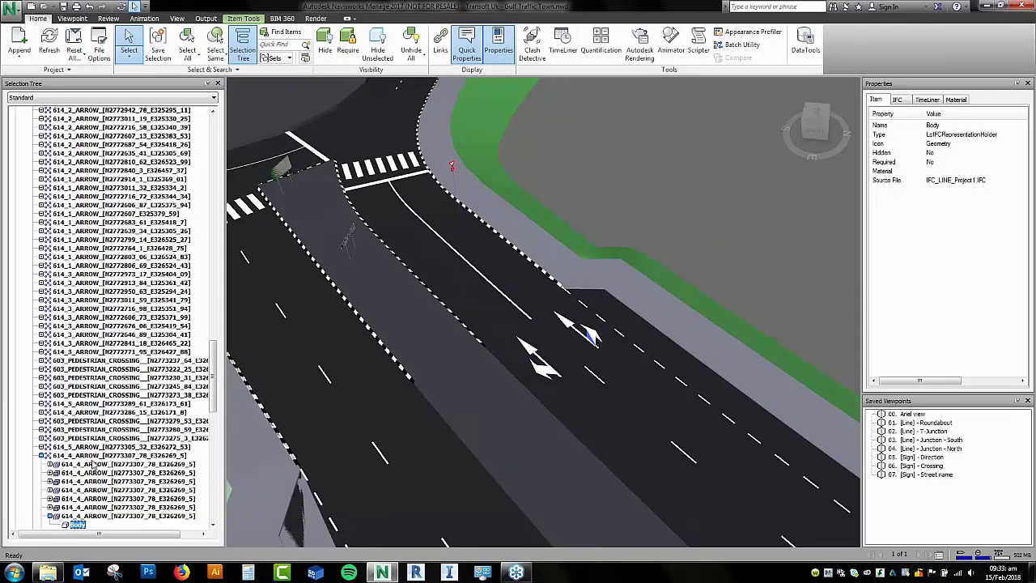
{"action": "left_click", "coordinate": [97, 455]}
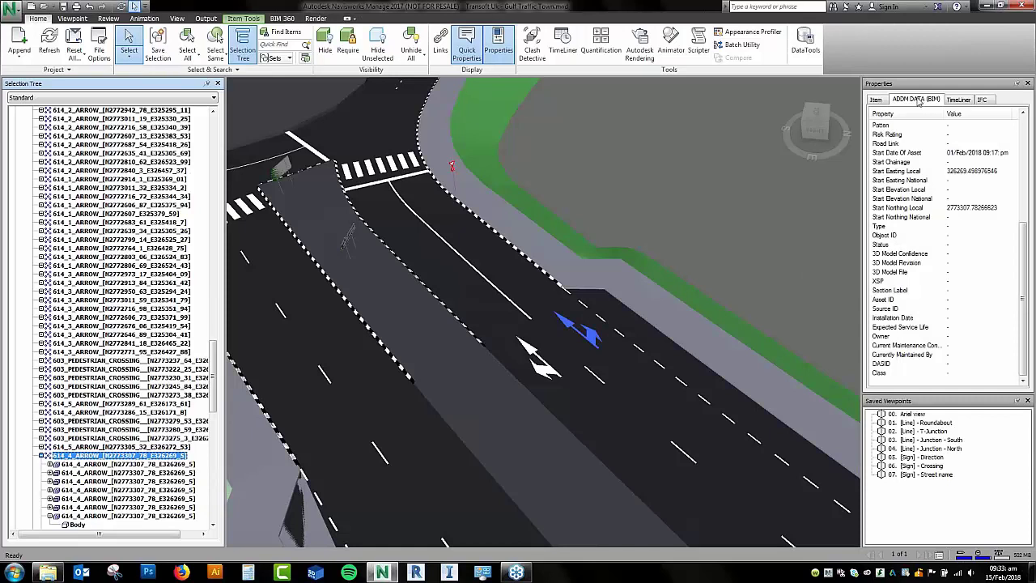
{"action": "left_click", "coordinate": [113, 464]}
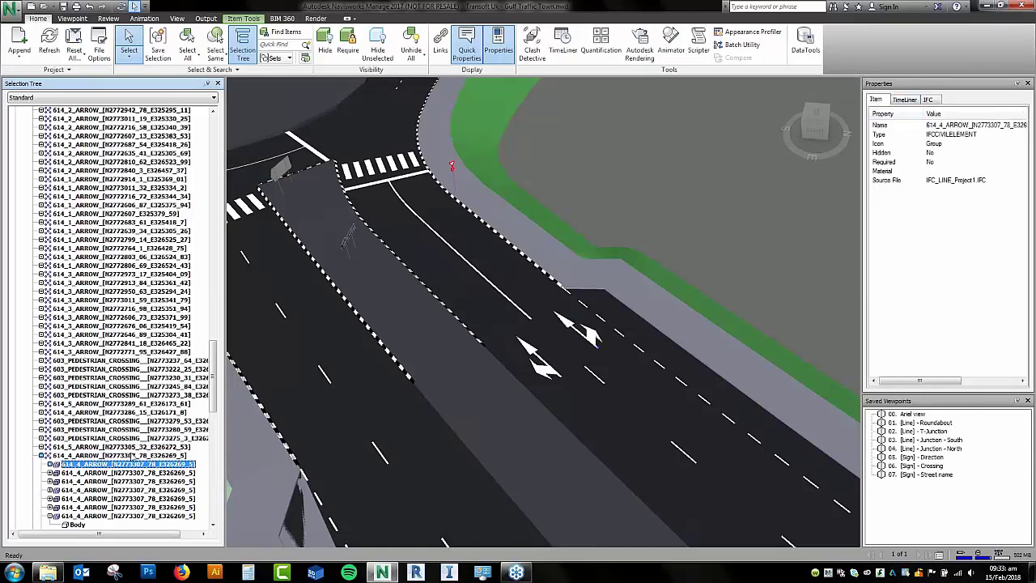
{"action": "left_click", "coordinate": [128, 455]}
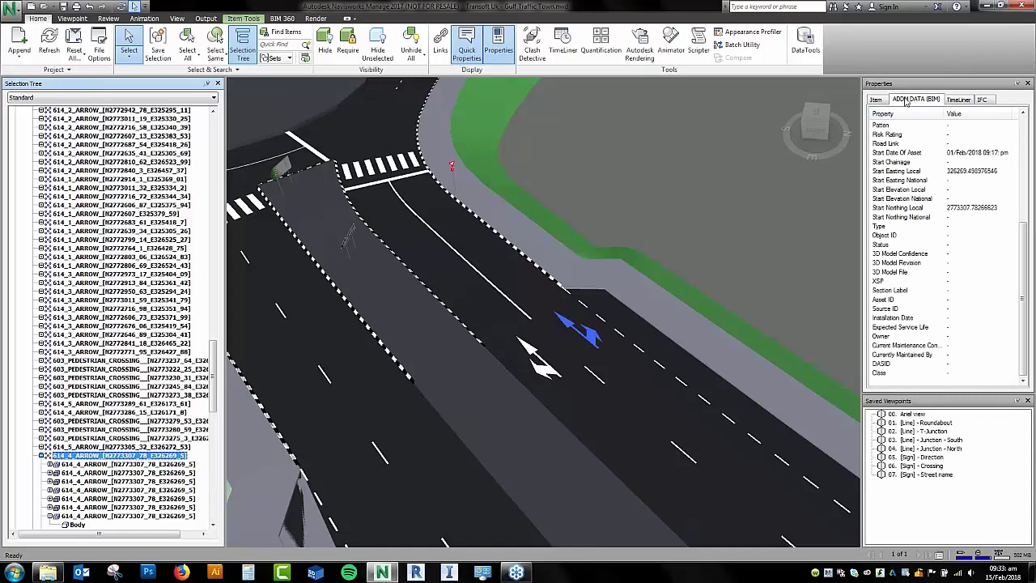
Review the arrow marking's BIM data, then clear the selection and collapse IFC_LINE_Project1.IFC in the model tree
{"action": "left_click_drag", "start_coordinate": [1025, 242], "coordinate": [1029, 110]}
{"action": "left_click_drag", "start_coordinate": [1024, 161], "coordinate": [1025, 228]}
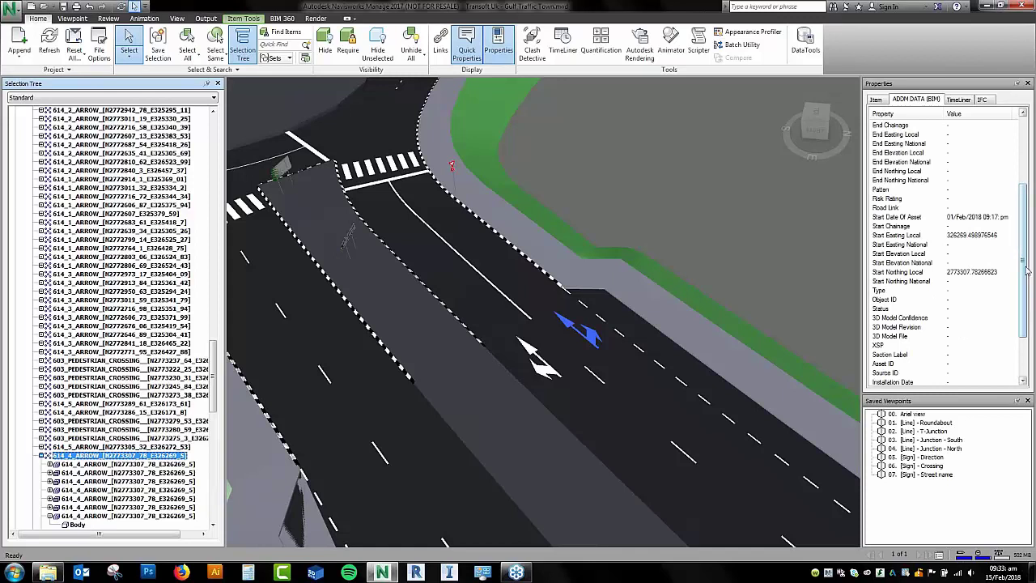
{"action": "left_click_drag", "start_coordinate": [1024, 271], "coordinate": [1024, 246]}
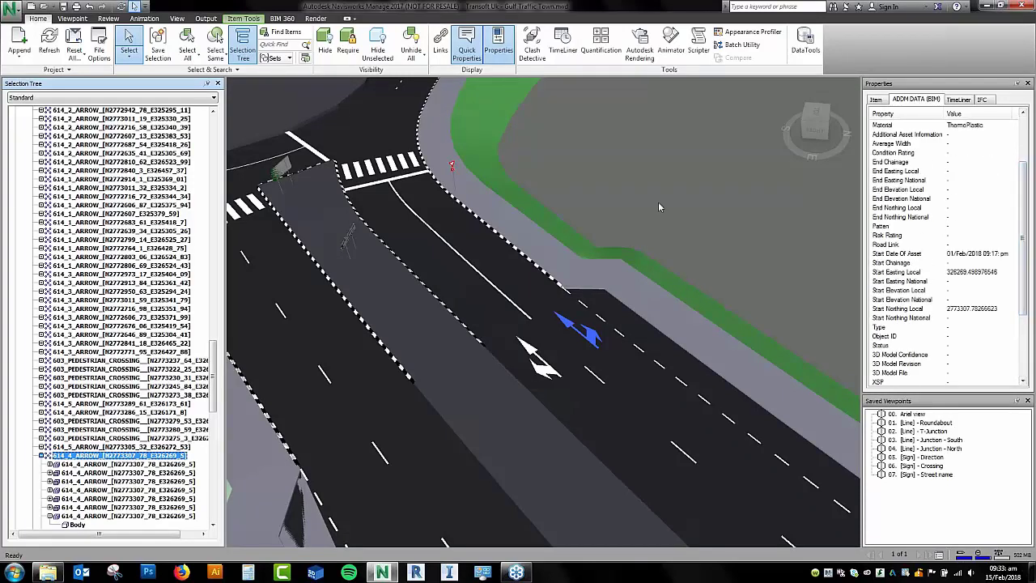
{"action": "left_click_drag", "start_coordinate": [1024, 306], "coordinate": [1024, 339]}
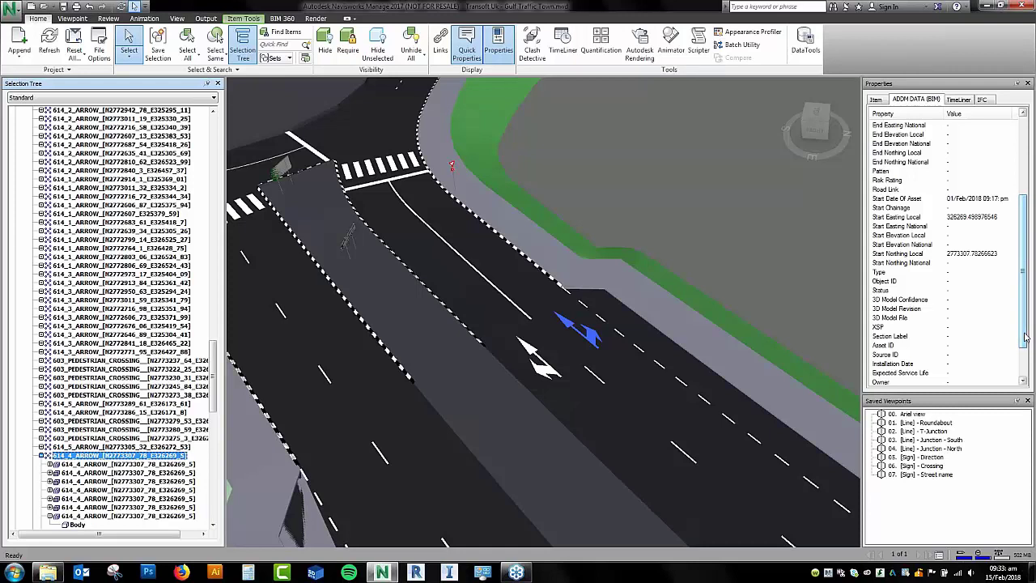
{"action": "left_click", "coordinate": [606, 146]}
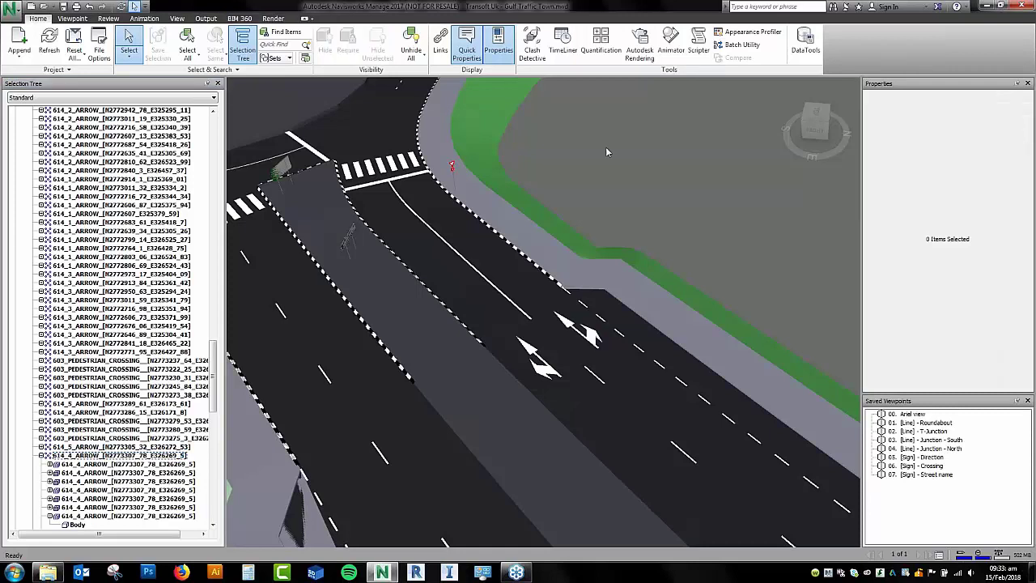
{"action": "left_click_drag", "start_coordinate": [213, 374], "coordinate": [213, 150]}
{"action": "left_click", "coordinate": [25, 128]}
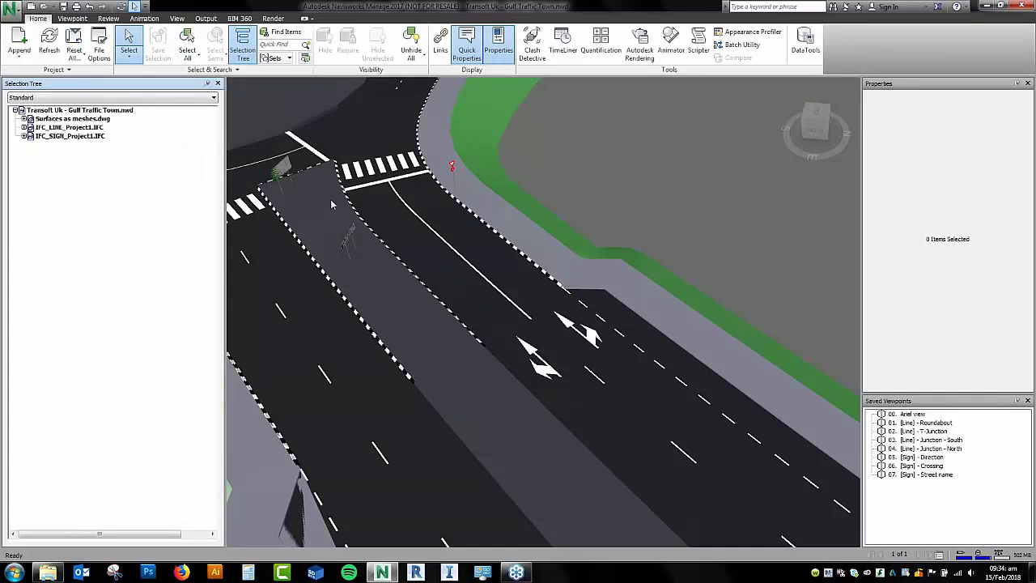
Examine the markings and signs around the roundabout, then the yellow box T-junction and its approach lanes in 3D
{"action": "scroll", "coordinate": [535, 262], "scroll_direction": "down", "scroll_amount": 10}
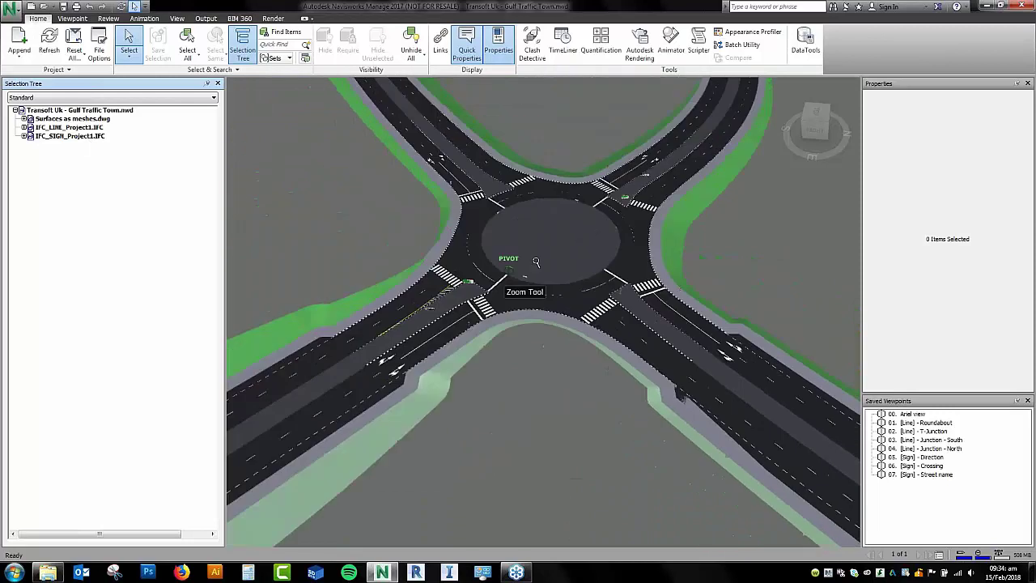
{"action": "scroll", "coordinate": [535, 261], "scroll_direction": "down", "scroll_amount": 4}
{"action": "scroll", "coordinate": [489, 380], "scroll_direction": "up", "scroll_amount": 7}
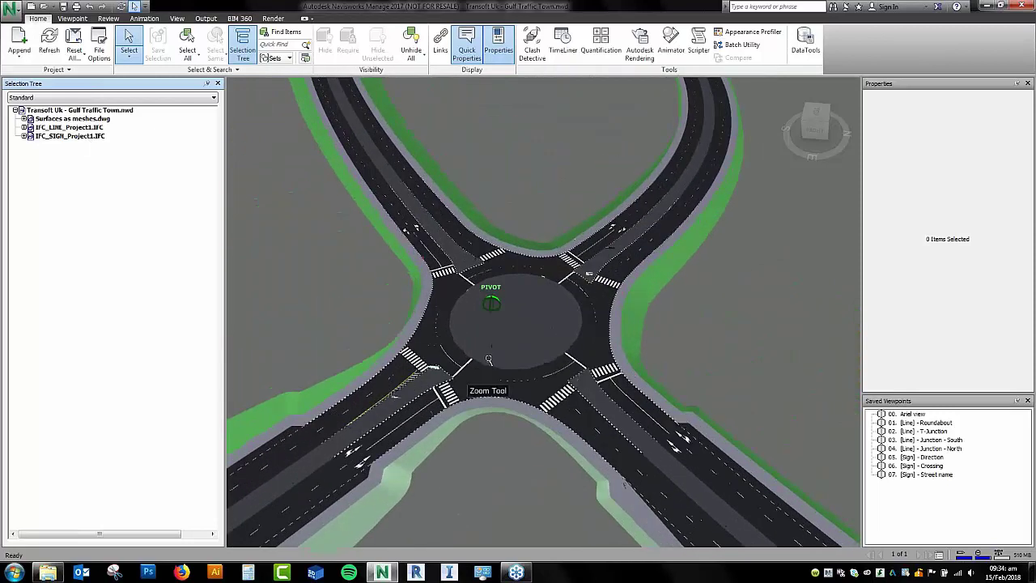
{"action": "scroll", "coordinate": [488, 363], "scroll_direction": "up", "scroll_amount": 6}
{"action": "middle_click_drag", "start_coordinate": [556, 306], "coordinate": [503, 277]}
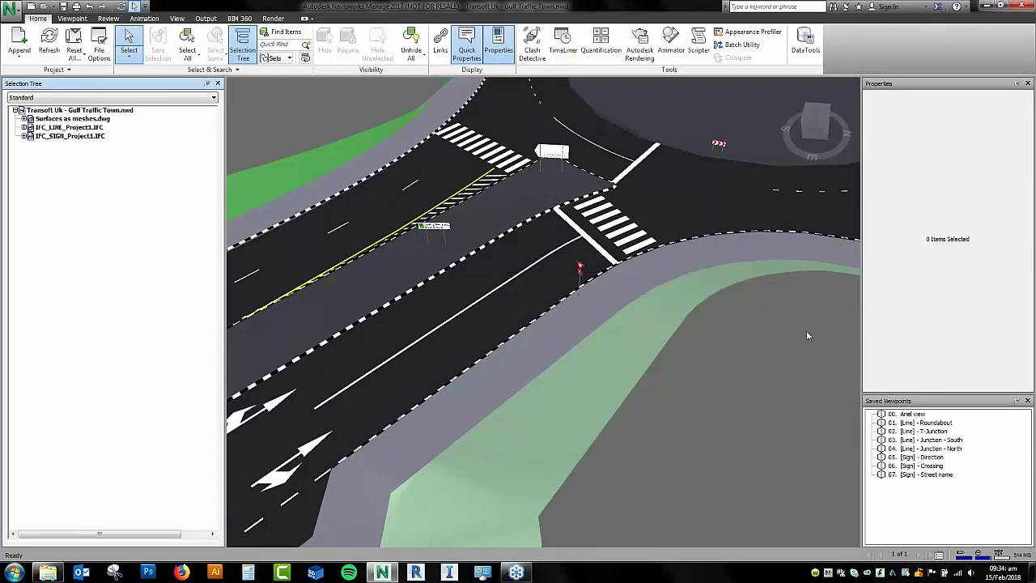
{"action": "scroll", "coordinate": [784, 340], "scroll_direction": "down", "scroll_amount": 2}
{"action": "middle_click_drag", "start_coordinate": [782, 360], "coordinate": [565, 366]}
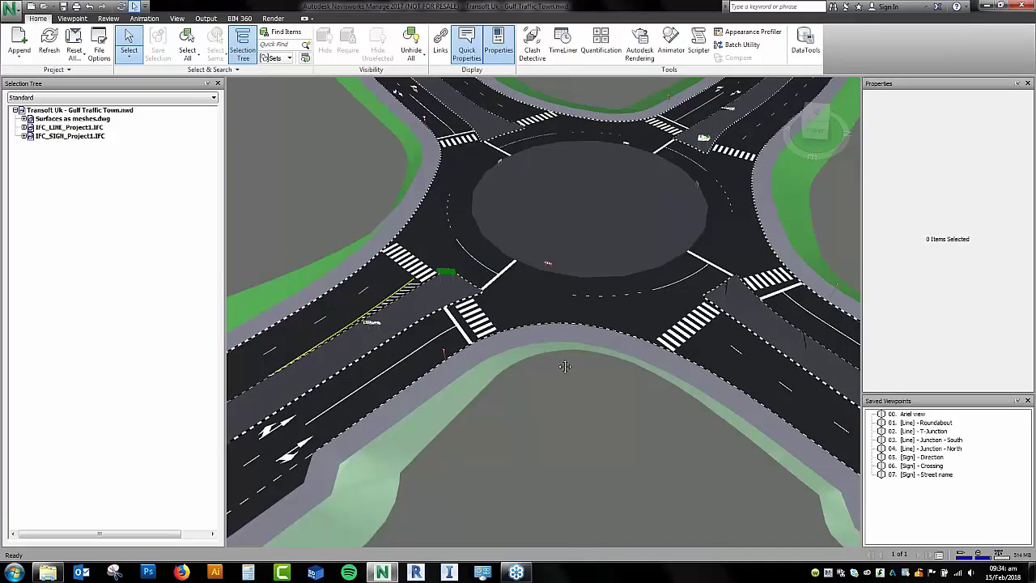
{"action": "scroll", "coordinate": [575, 364], "scroll_direction": "down", "scroll_amount": 5}
{"action": "scroll", "coordinate": [769, 240], "scroll_direction": "up", "scroll_amount": 3}
{"action": "scroll", "coordinate": [365, 293], "scroll_direction": "up", "scroll_amount": 3}
{"action": "scroll", "coordinate": [566, 247], "scroll_direction": "up", "scroll_amount": 3}
{"action": "scroll", "coordinate": [566, 247], "scroll_direction": "up", "scroll_amount": 5}
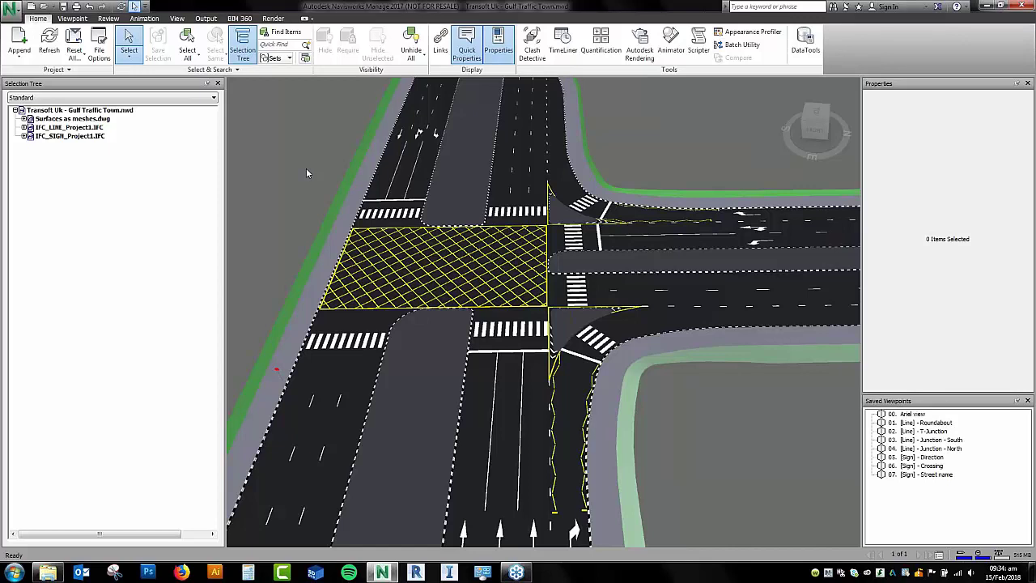
{"action": "scroll", "coordinate": [380, 277], "scroll_direction": "up", "scroll_amount": 3}
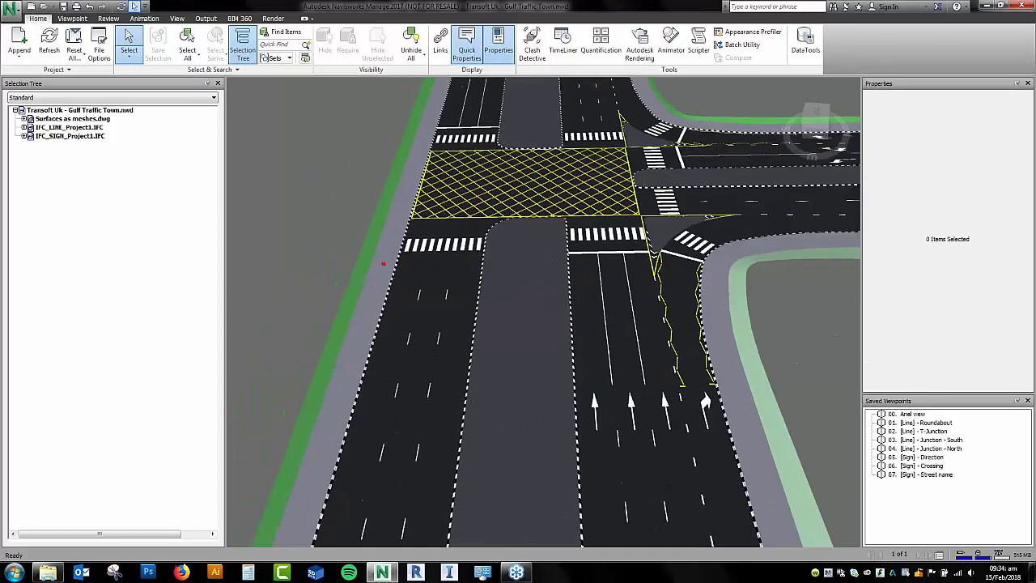
Examine the road network in 3D from the yellow box T-junction past the roundabout to the crossroads beyond it
{"action": "scroll", "coordinate": [376, 271], "scroll_direction": "down", "scroll_amount": 5}
{"action": "middle_click_drag", "start_coordinate": [421, 271], "coordinate": [522, 279]}
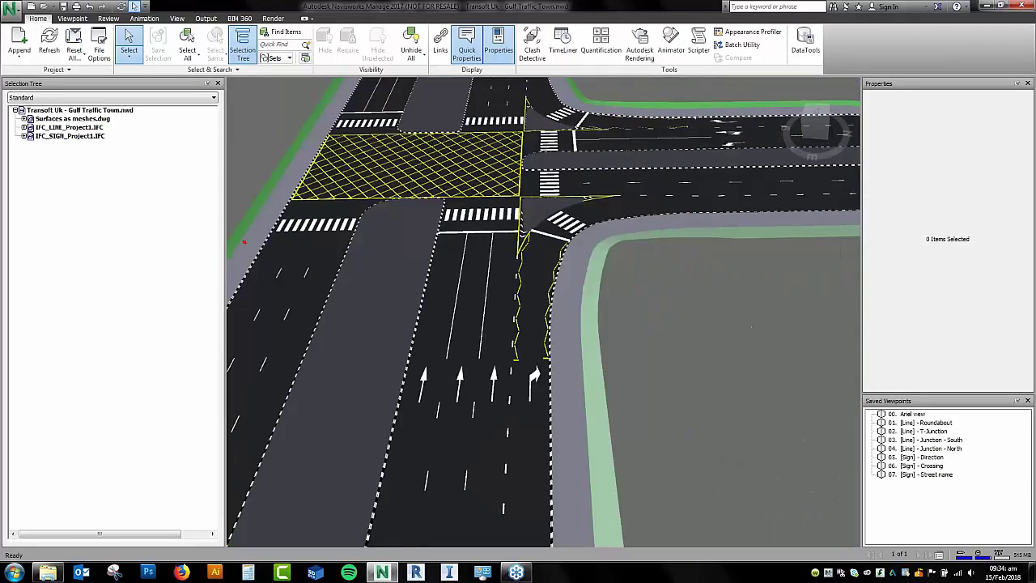
{"action": "scroll", "coordinate": [522, 278], "scroll_direction": "down", "scroll_amount": 8}
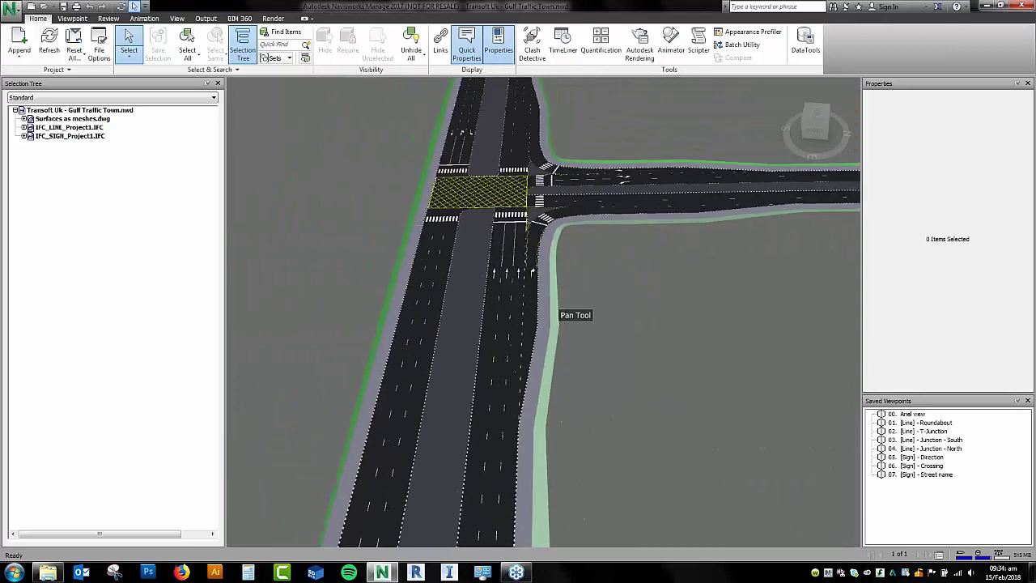
{"action": "scroll", "coordinate": [581, 307], "scroll_direction": "down", "scroll_amount": 3}
{"action": "scroll", "coordinate": [546, 216], "scroll_direction": "up", "scroll_amount": 6}
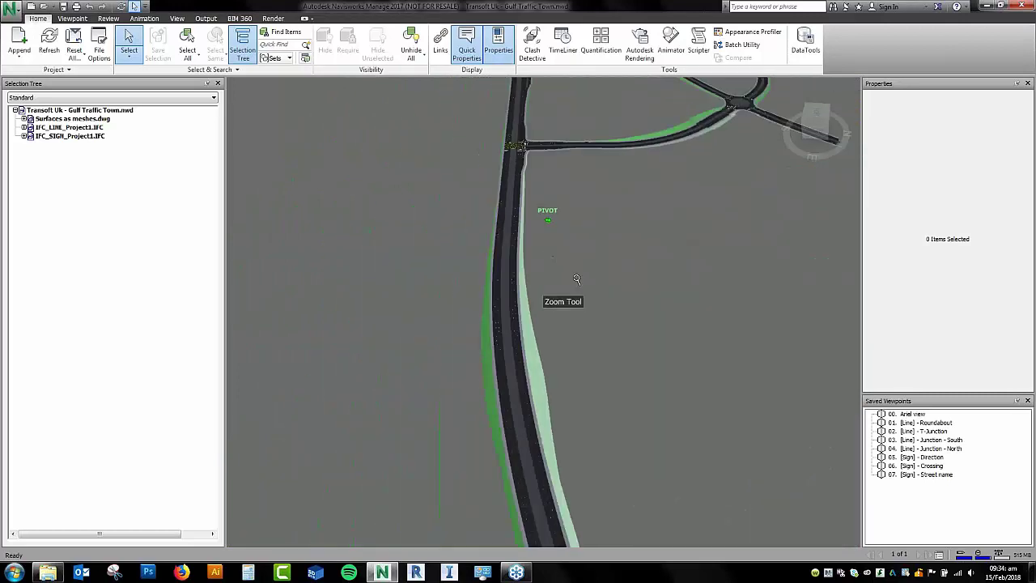
{"action": "scroll", "coordinate": [620, 243], "scroll_direction": "down", "scroll_amount": 6}
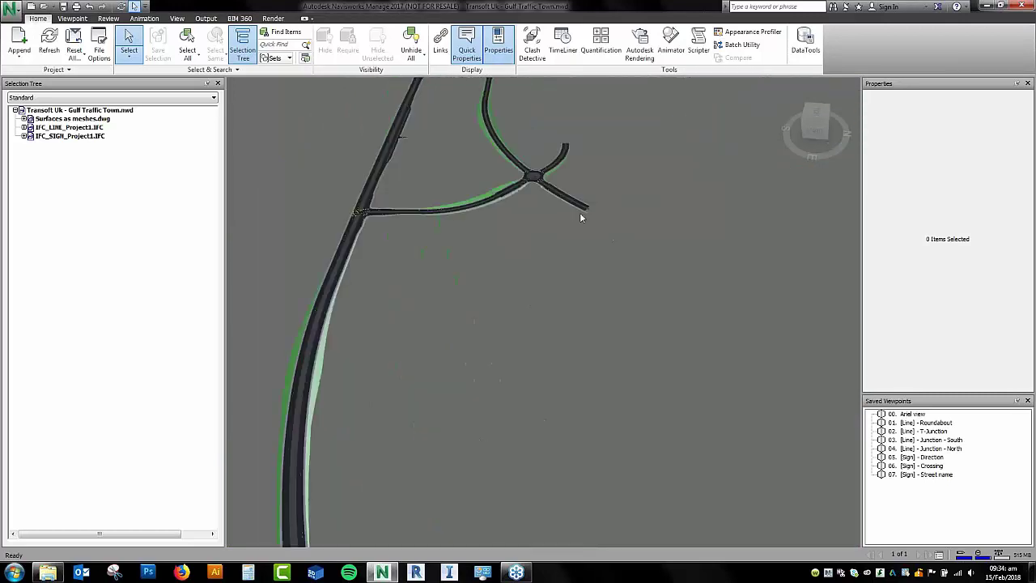
{"action": "scroll", "coordinate": [530, 210], "scroll_direction": "up", "scroll_amount": 8}
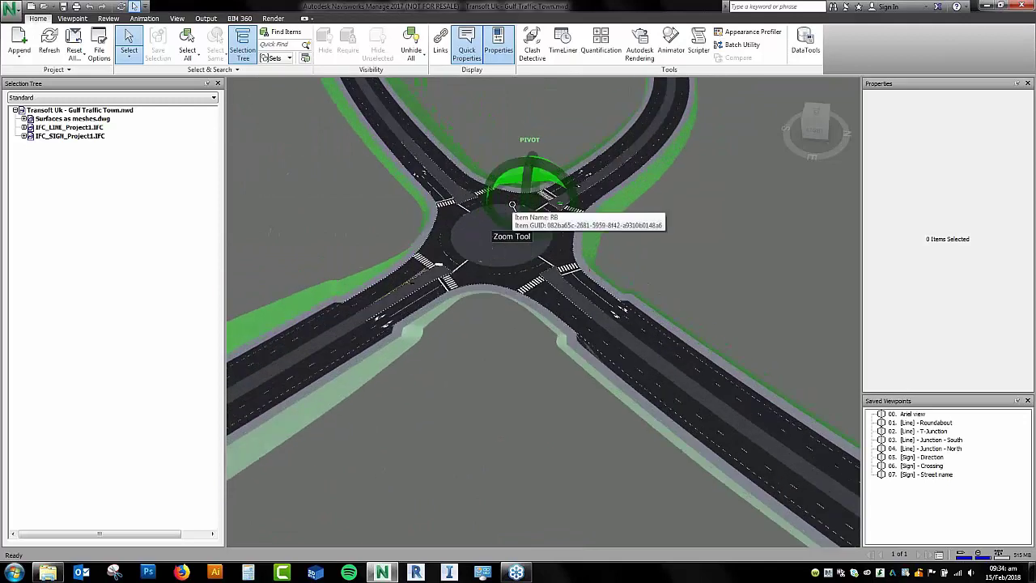
{"action": "middle_click_drag", "start_coordinate": [530, 212], "coordinate": [532, 368]}
{"action": "scroll", "coordinate": [504, 224], "scroll_direction": "down", "scroll_amount": 4}
{"action": "scroll", "coordinate": [495, 173], "scroll_direction": "up", "scroll_amount": 5}
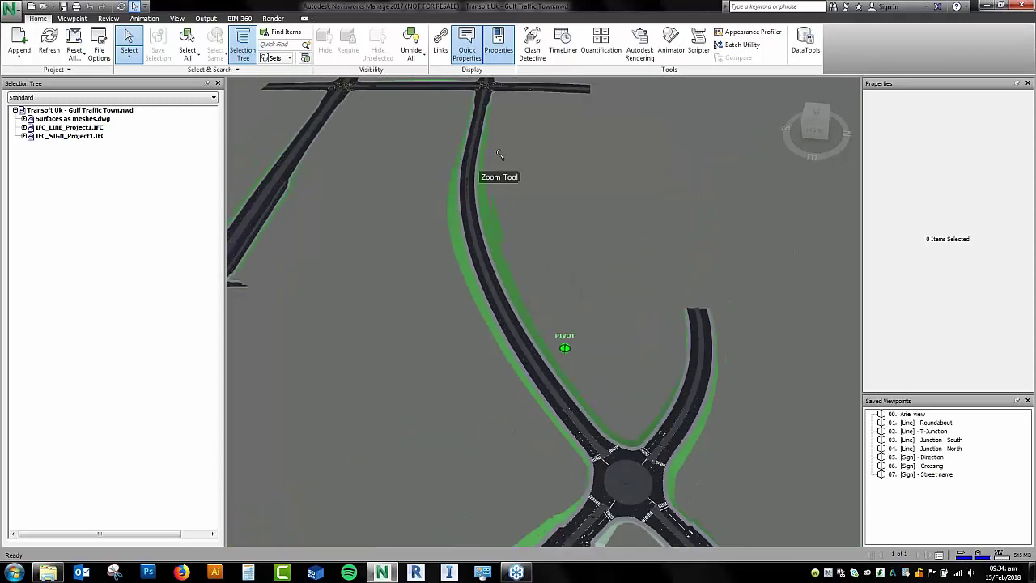
{"action": "scroll", "coordinate": [497, 173], "scroll_direction": "up", "scroll_amount": 5}
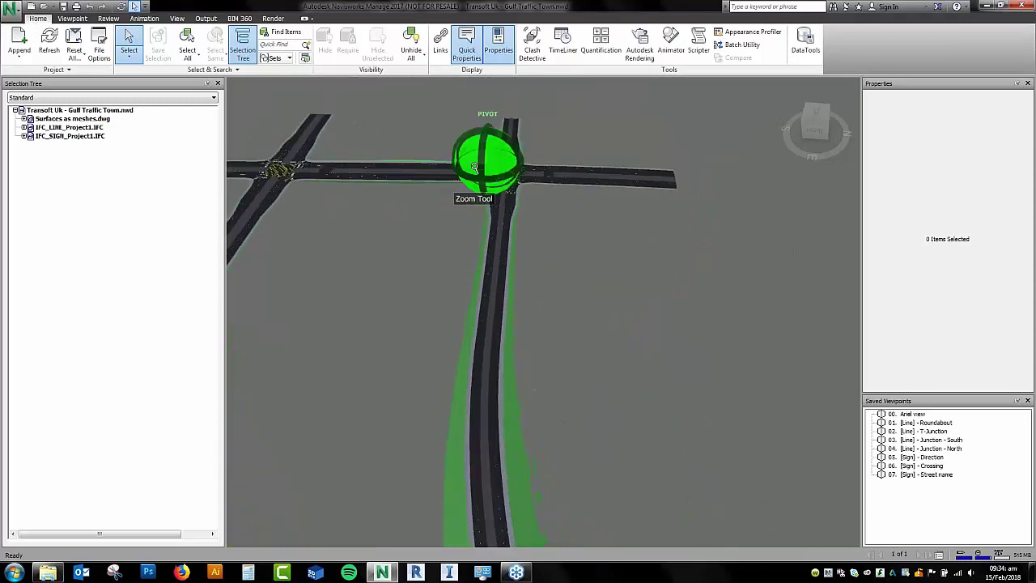
{"action": "scroll", "coordinate": [478, 170], "scroll_direction": "up", "scroll_amount": 4}
Select part of the 622_BOX_JUNCTION marking at the crossroads, clear the selection, and examine the junction's markings and surrounding roads
{"action": "left_click", "coordinate": [493, 188]}
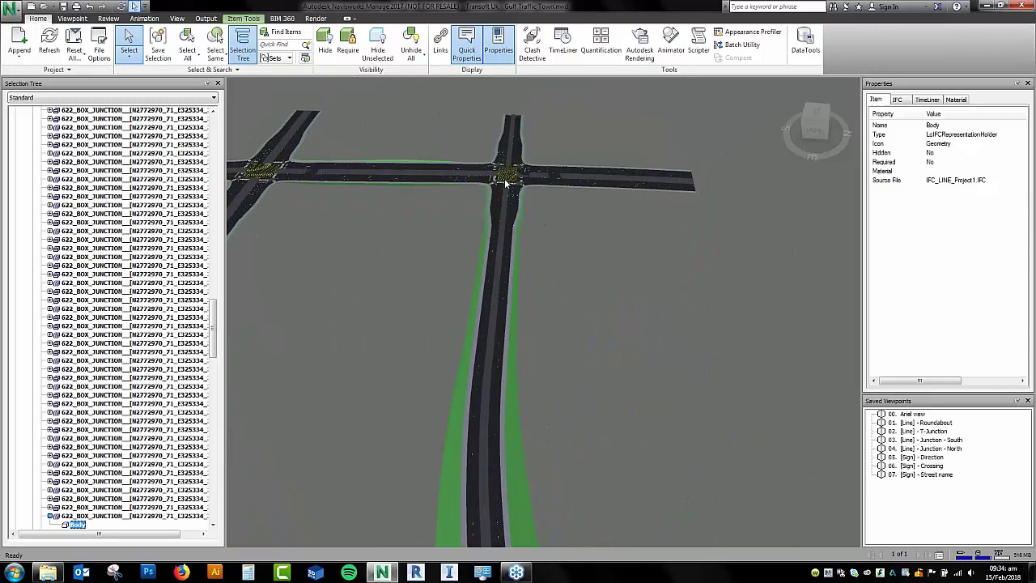
{"action": "scroll", "coordinate": [490, 194], "scroll_direction": "up", "scroll_amount": 3}
{"action": "scroll", "coordinate": [491, 194], "scroll_direction": "up", "scroll_amount": 3}
{"action": "key", "text": "Escape"}
{"action": "scroll", "coordinate": [497, 266], "scroll_direction": "up", "scroll_amount": 4}
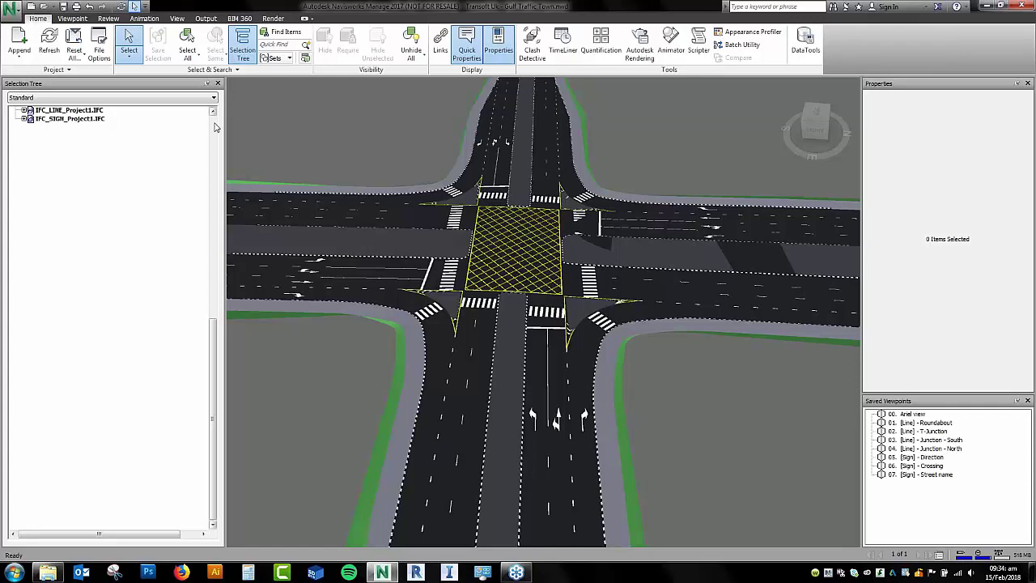
{"action": "scroll", "coordinate": [218, 125], "scroll_direction": "up", "scroll_amount": 2}
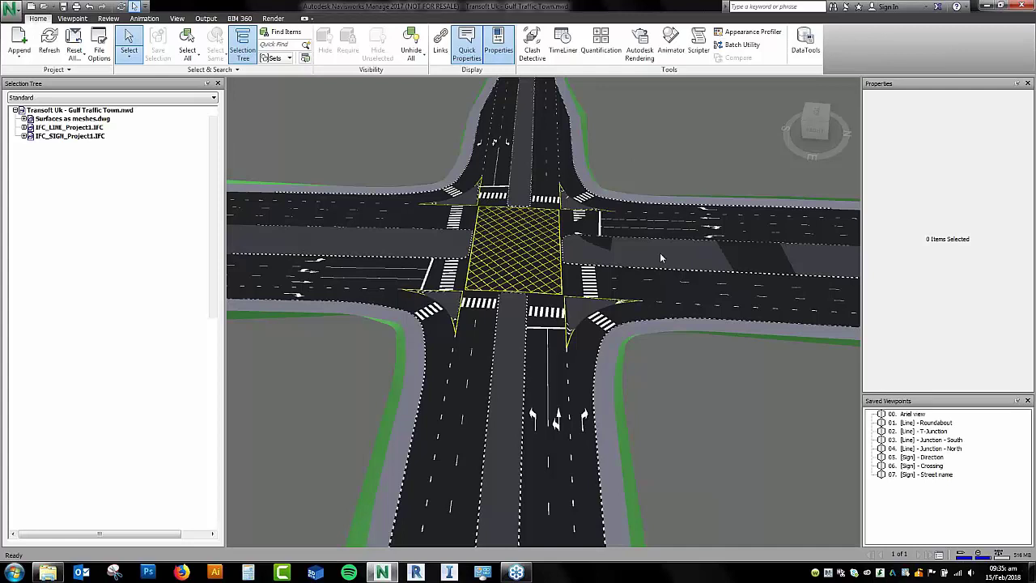
{"action": "scroll", "coordinate": [699, 243], "scroll_direction": "down", "scroll_amount": 6}
{"action": "scroll", "coordinate": [700, 303], "scroll_direction": "up", "scroll_amount": 3}
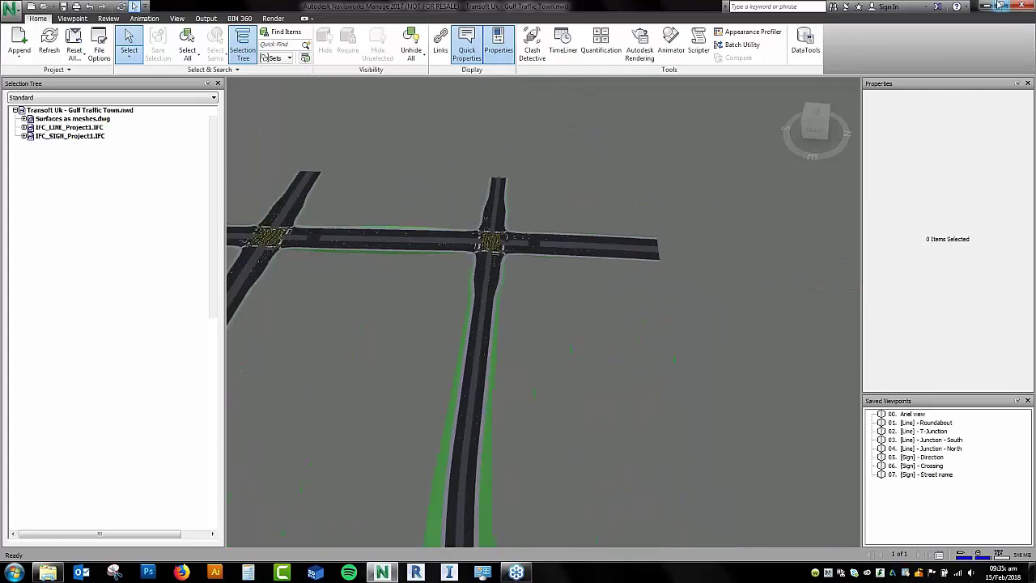